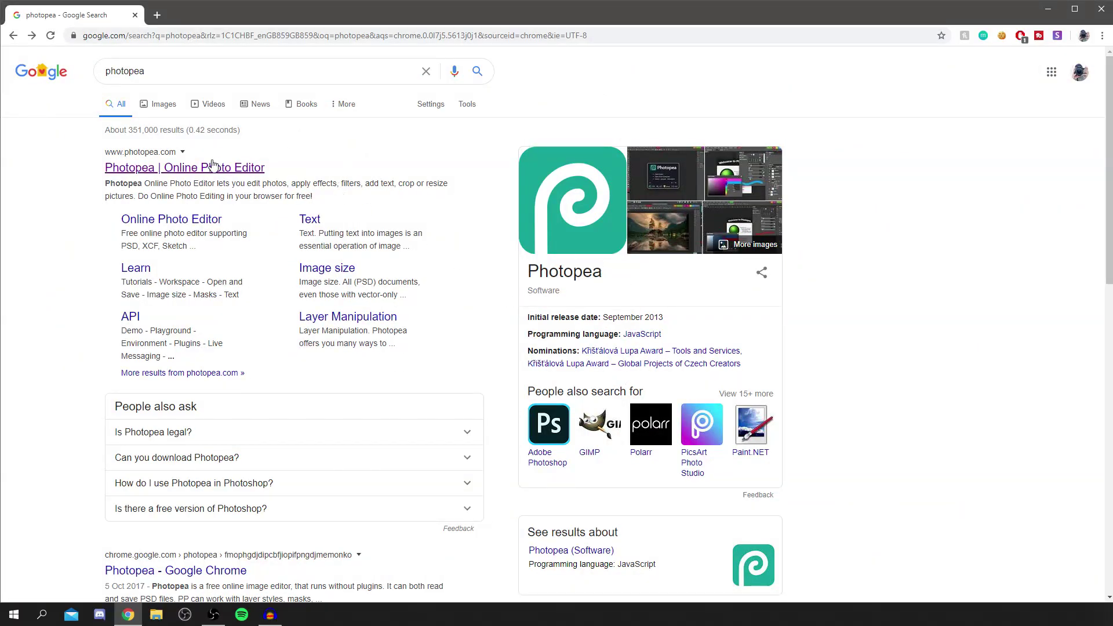
Open the 'Photopea | Online Photo Editor' result from the Google search for photopea.
click(213, 170)
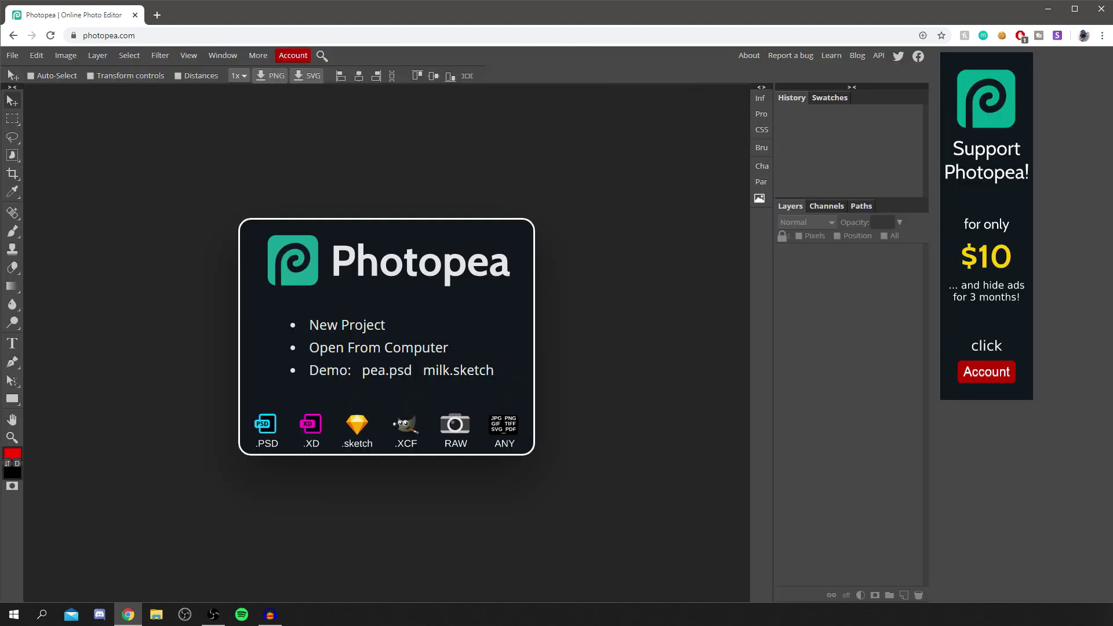
Create a New Project 900 px wide and 900 px high with a Transparent background.
double_click(113, 36)
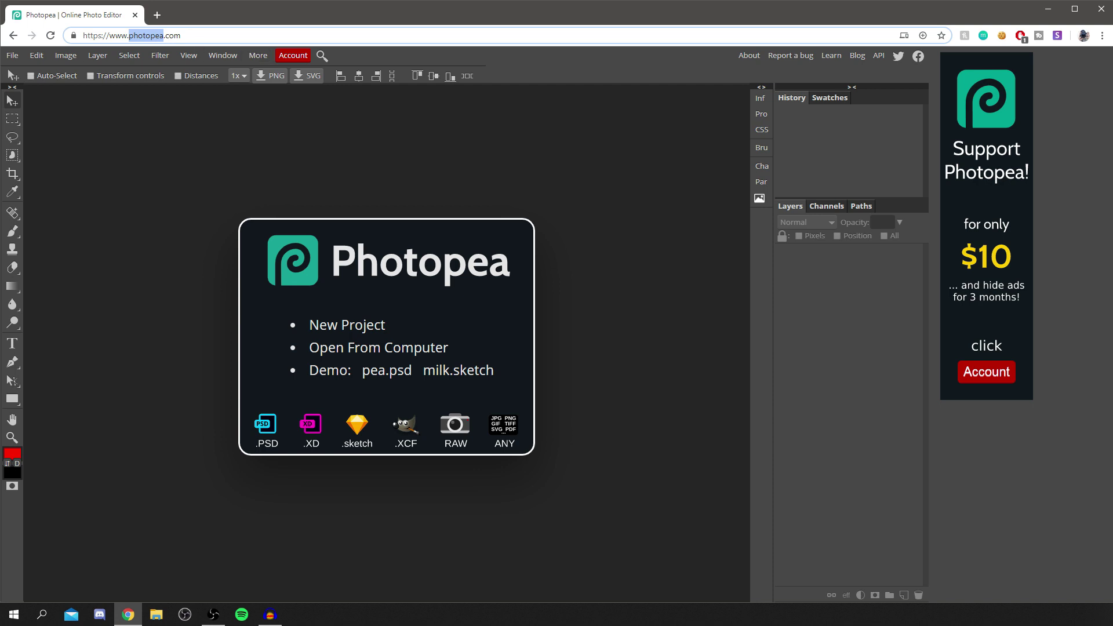
click(394, 159)
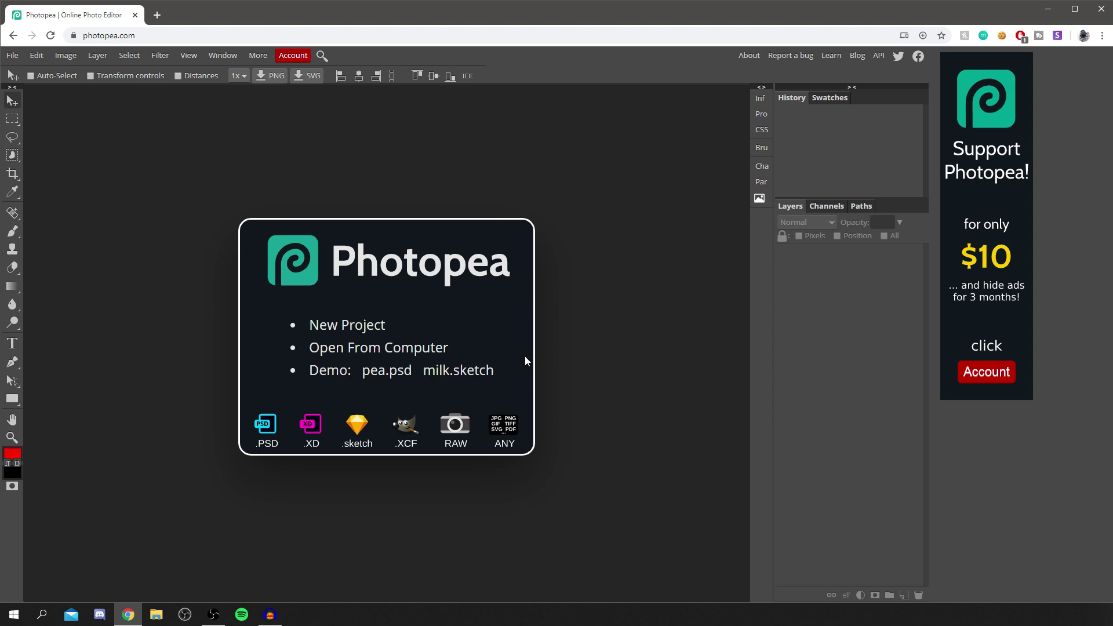
click(313, 325)
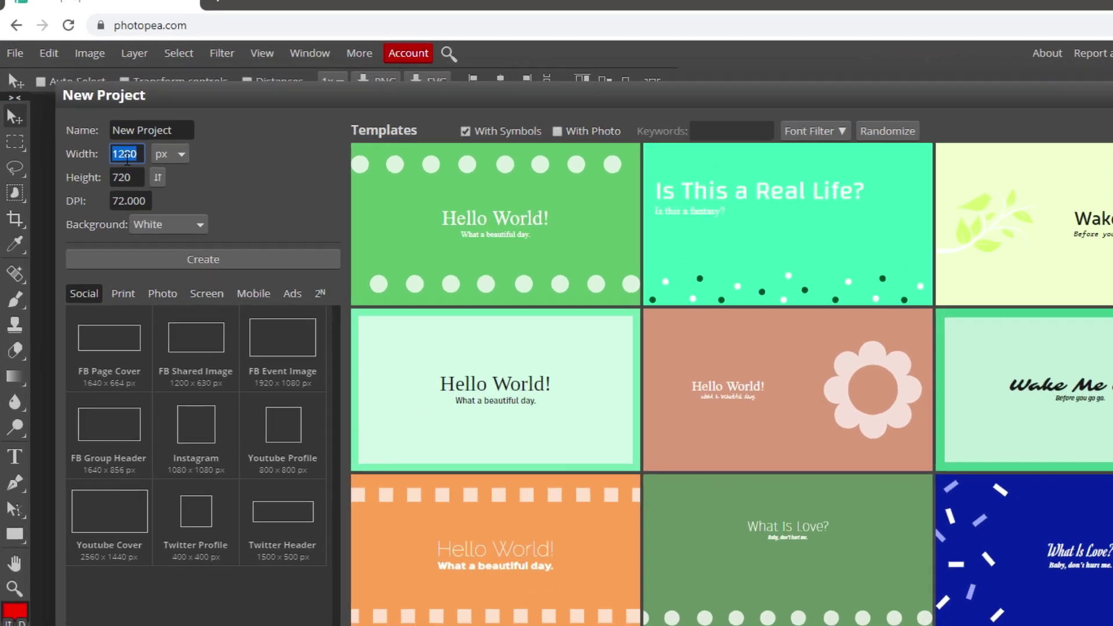
double_click(92, 128)
text(900)
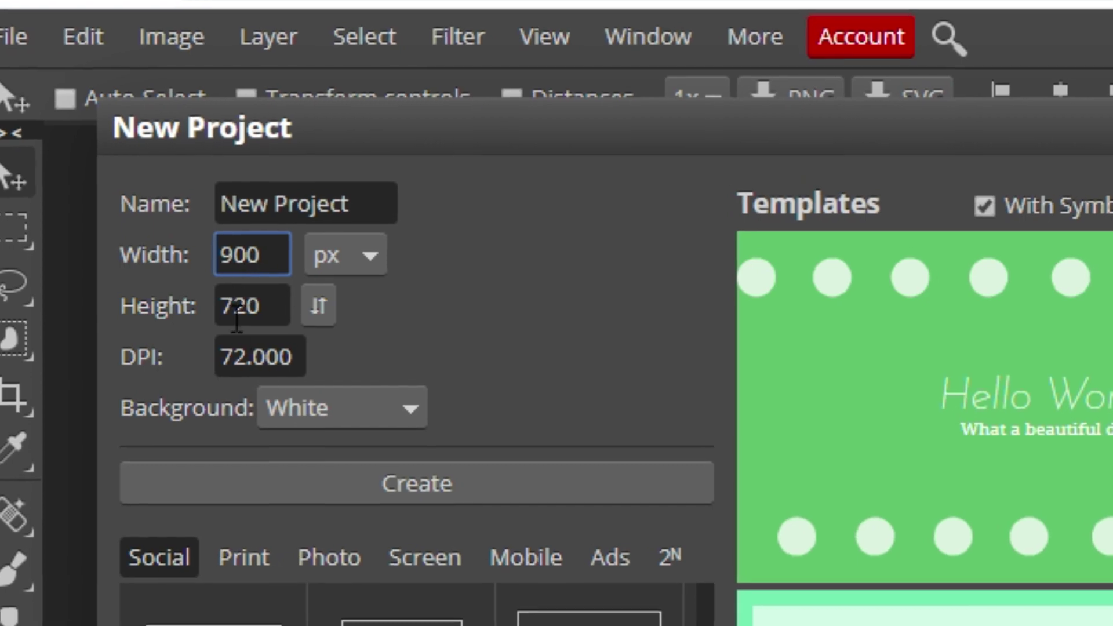
double_click(245, 317)
text(900)
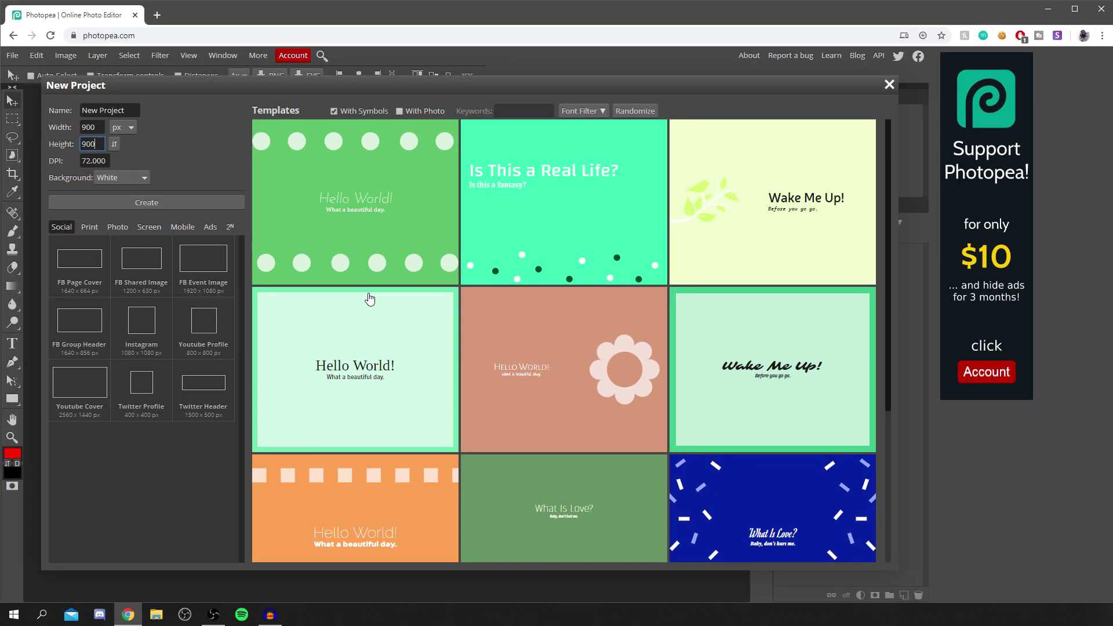
click(124, 127)
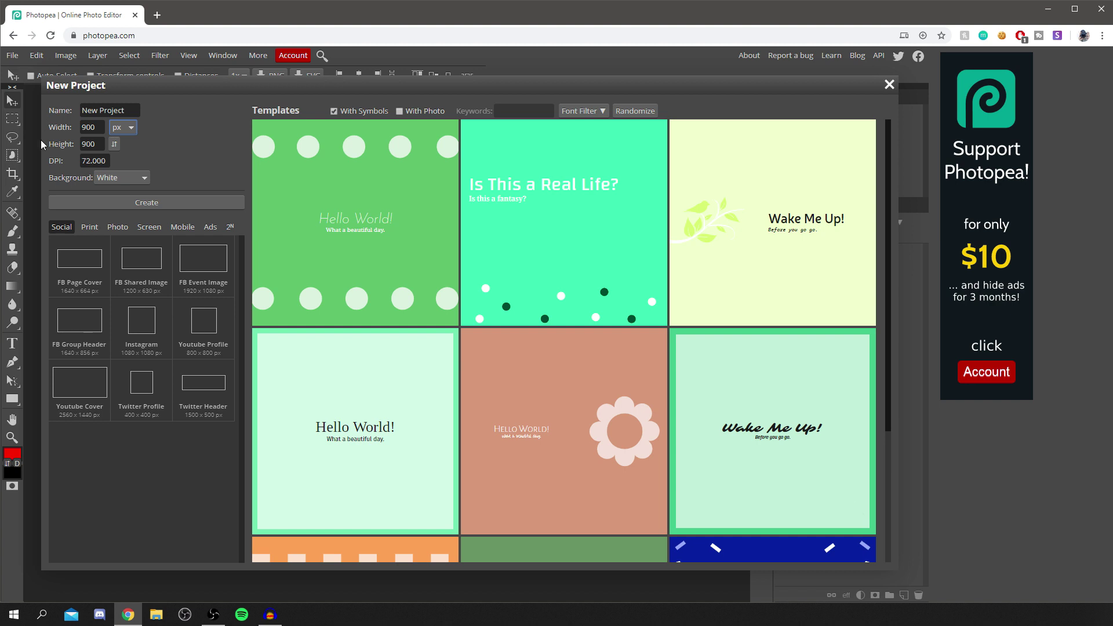
click(118, 178)
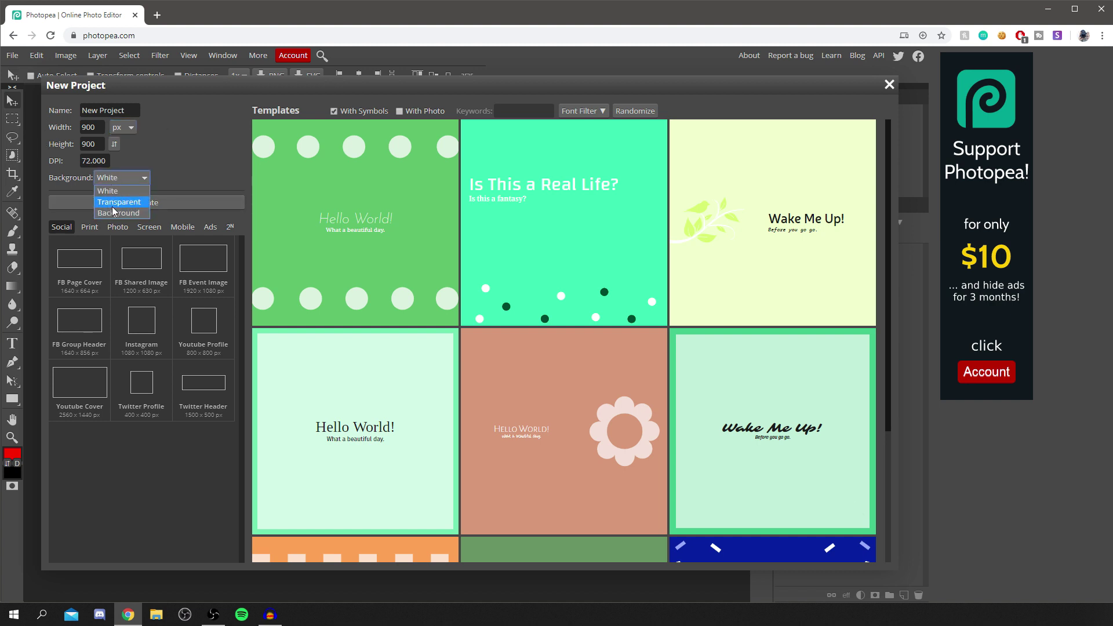
click(118, 201)
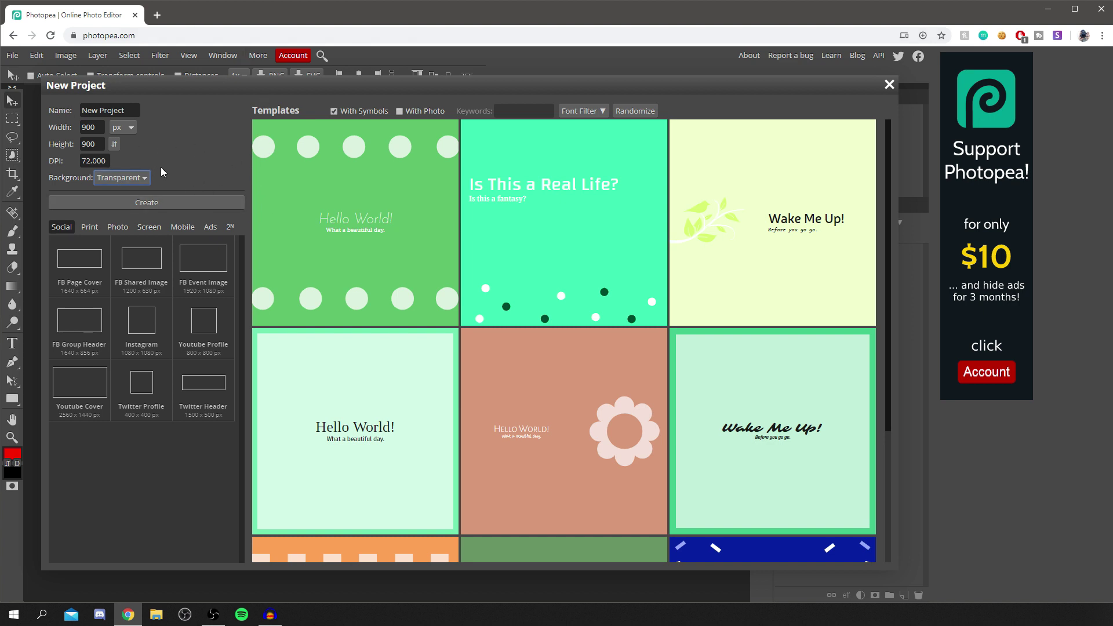
click(170, 202)
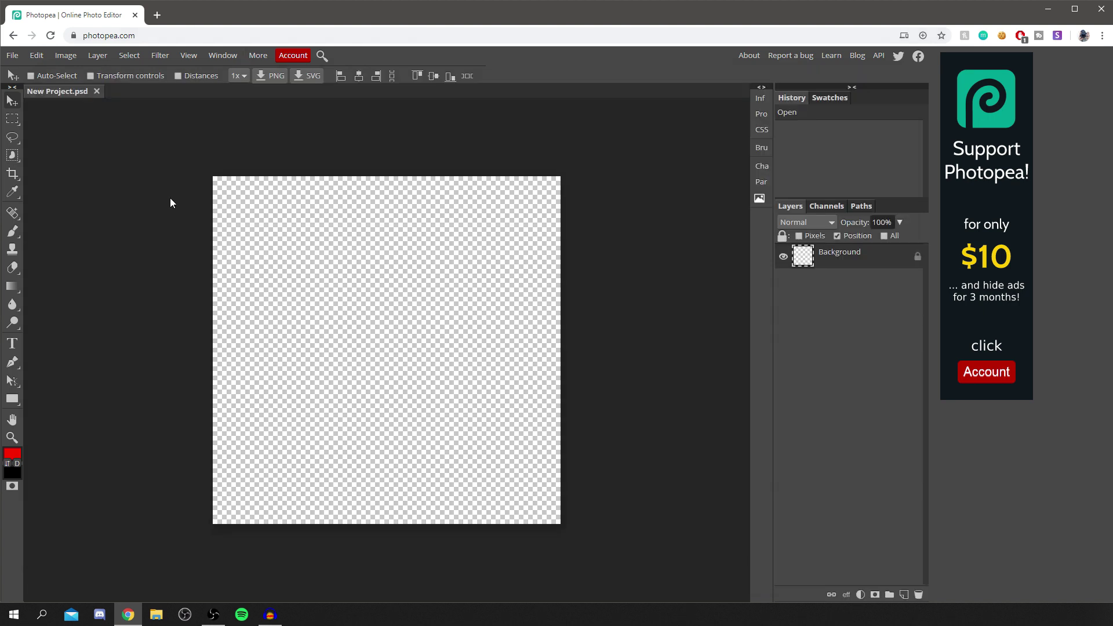
drag(272, 224, 437, 281)
In a new tab, search Google Images for 'burst image' and browse the results.
key(ctrl+t)
text(b)
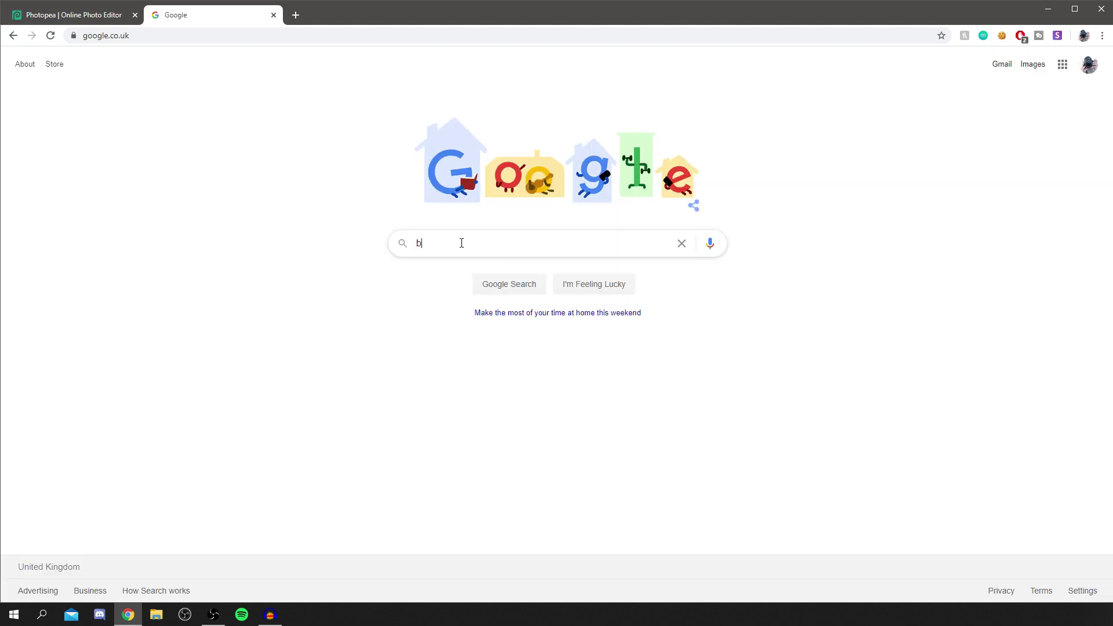
text(urst image)
key(Return)
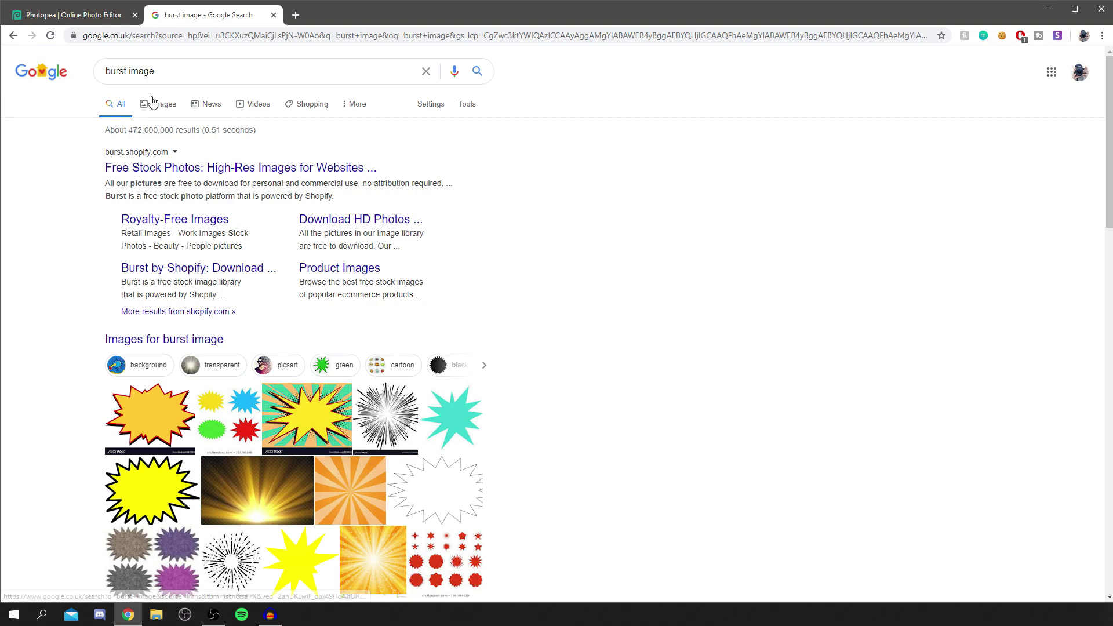
click(153, 103)
scroll(745, 393, down, 7)
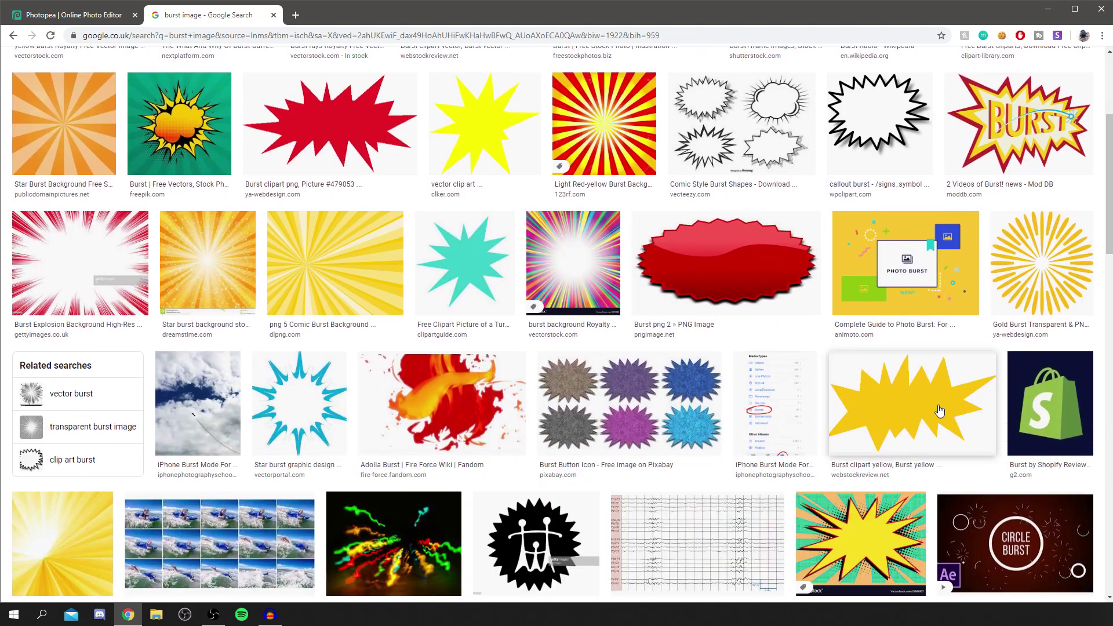
scroll(744, 392, down, 5)
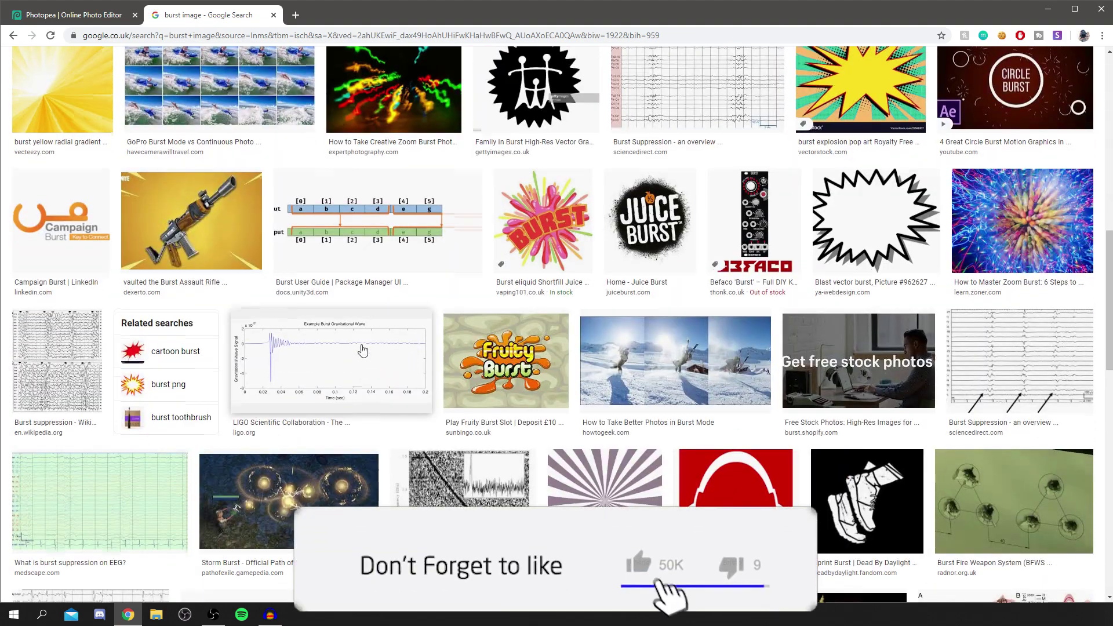
scroll(342, 351, up, 9)
scroll(342, 351, up, 3)
scroll(442, 268, down, 3)
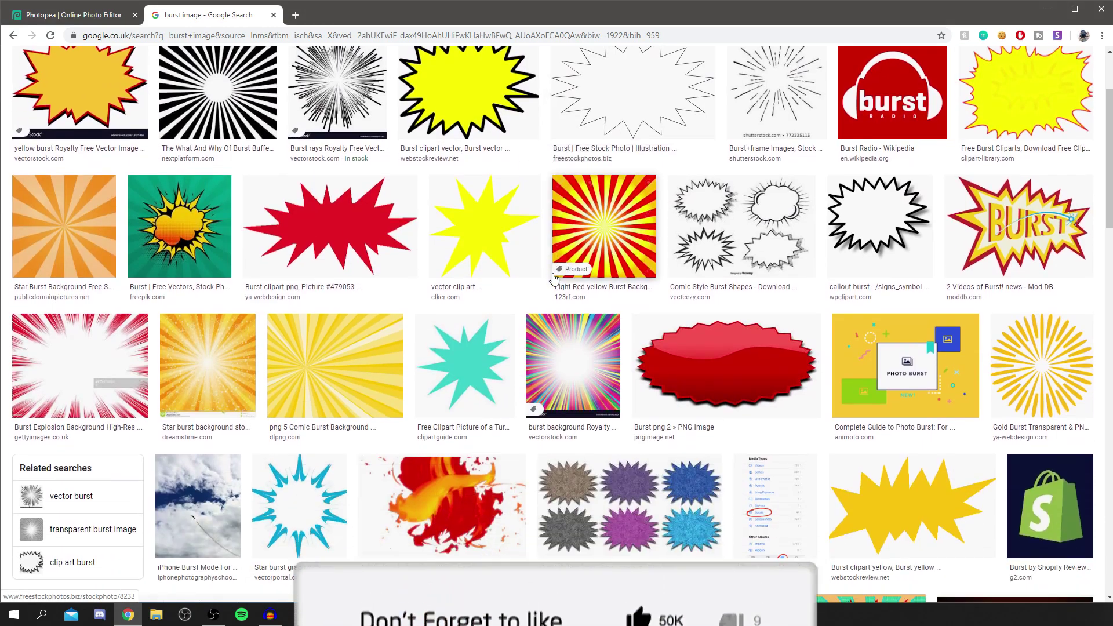
scroll(442, 268, up, 3)
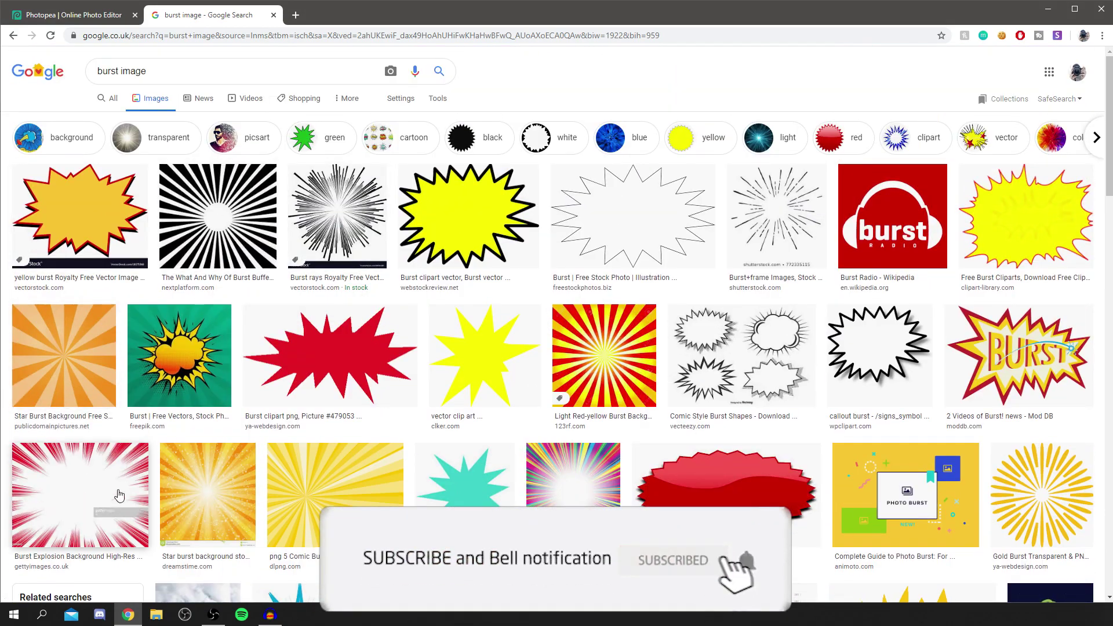
scroll(75, 371, down, 10)
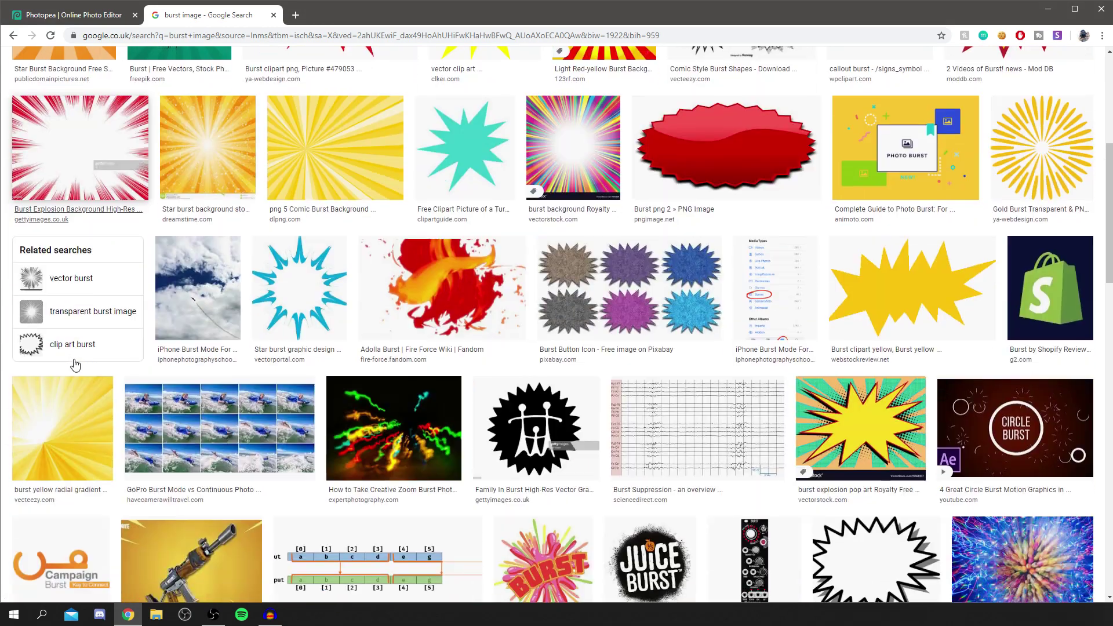
scroll(227, 339, down, 20)
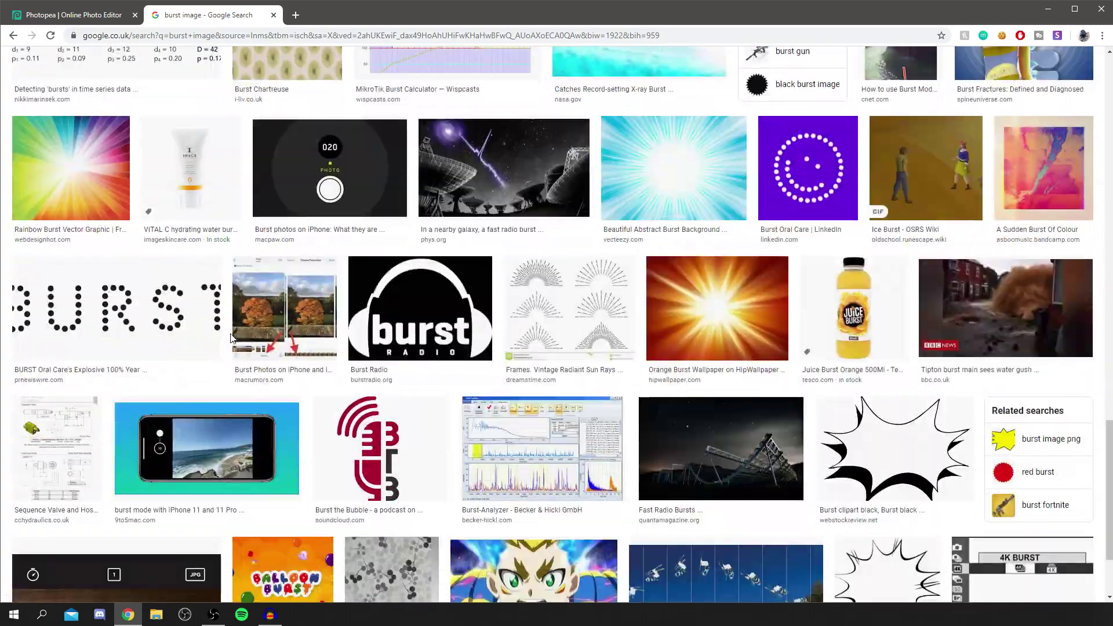
scroll(232, 340, up, 20)
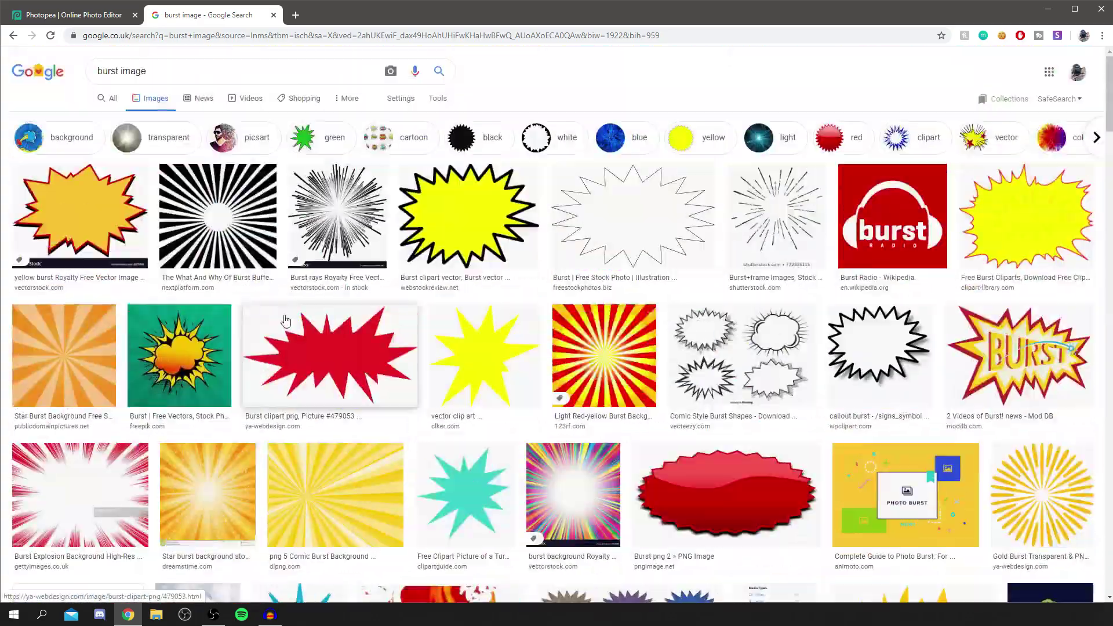
Save the orange starburst as rays-star-burst-background.jpg and return to Photopea.
click(69, 371)
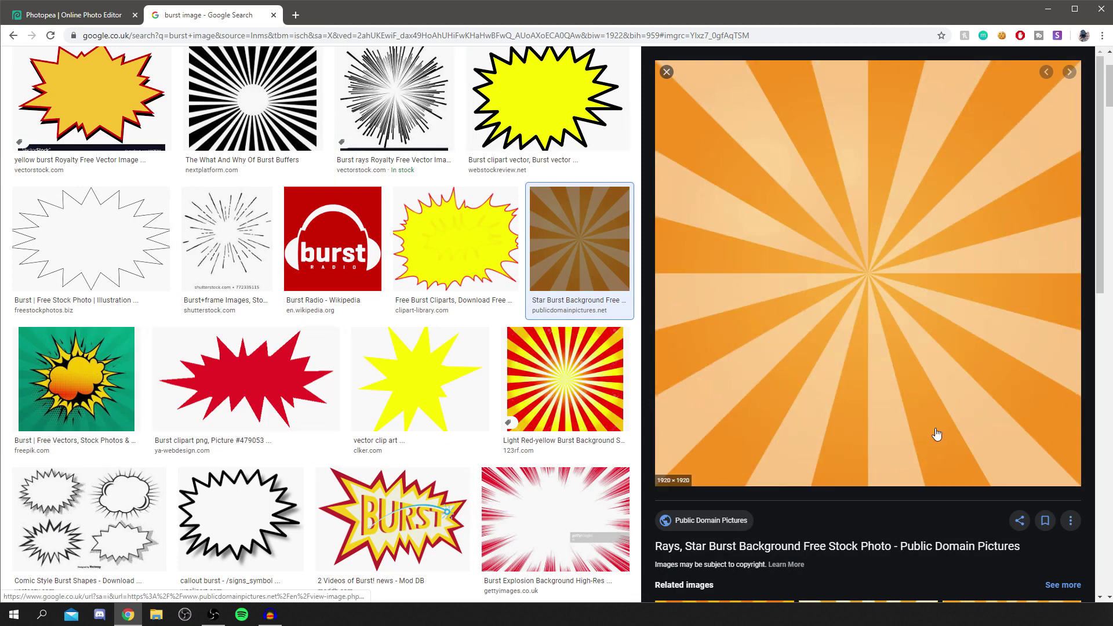
right_click(816, 204)
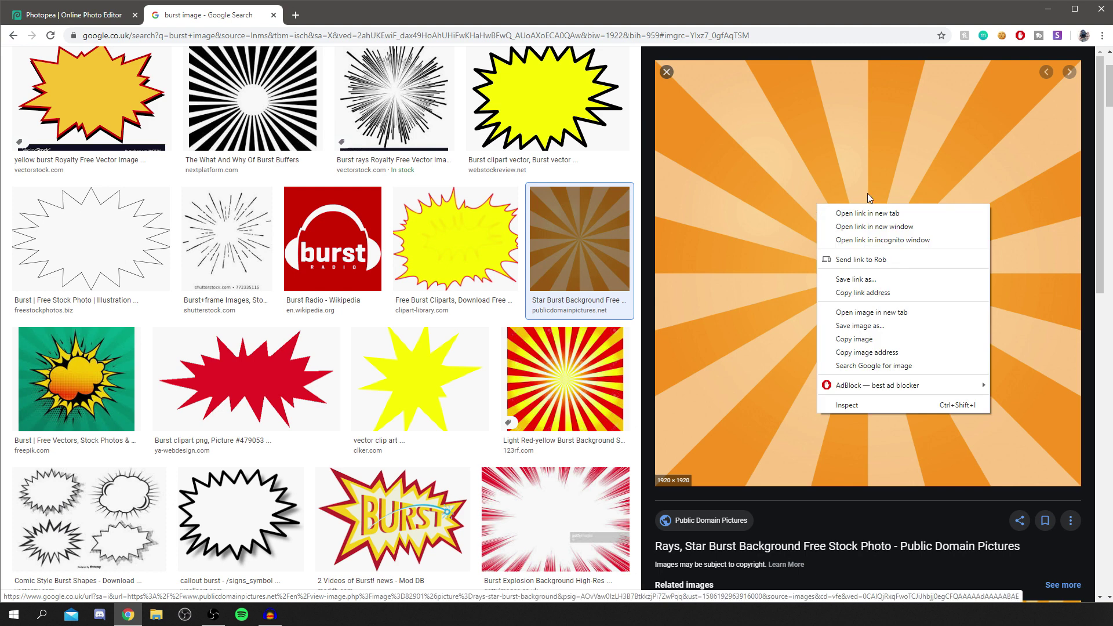
click(915, 324)
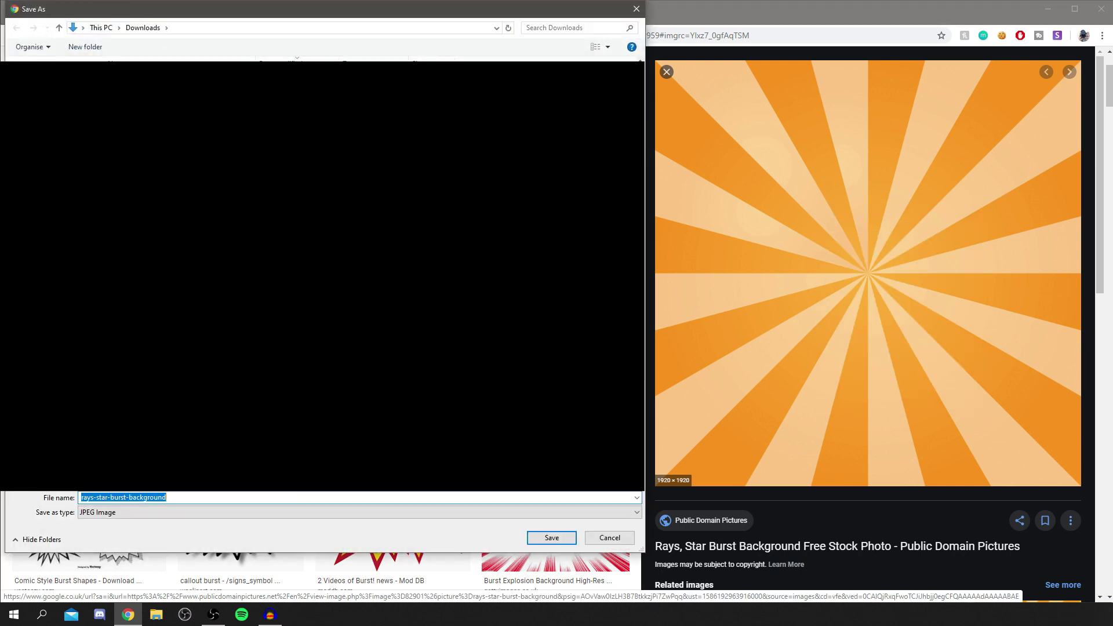
key(Return)
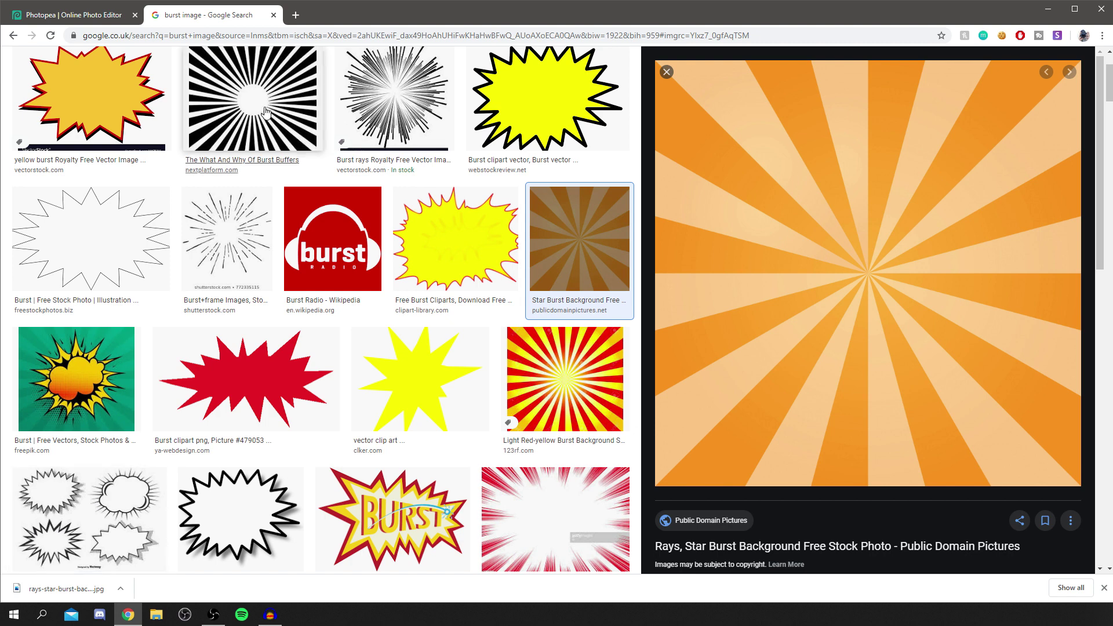
click(21, 19)
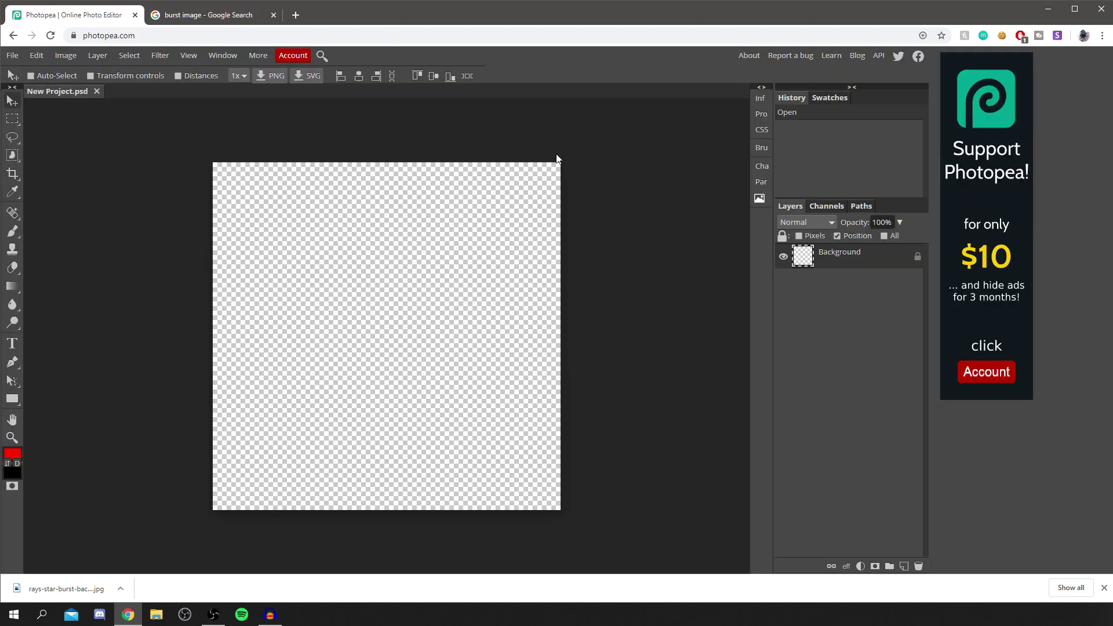
Open rays-star-burst-background.jpg from Downloads and nudge the image to fill the canvas.
click(13, 55)
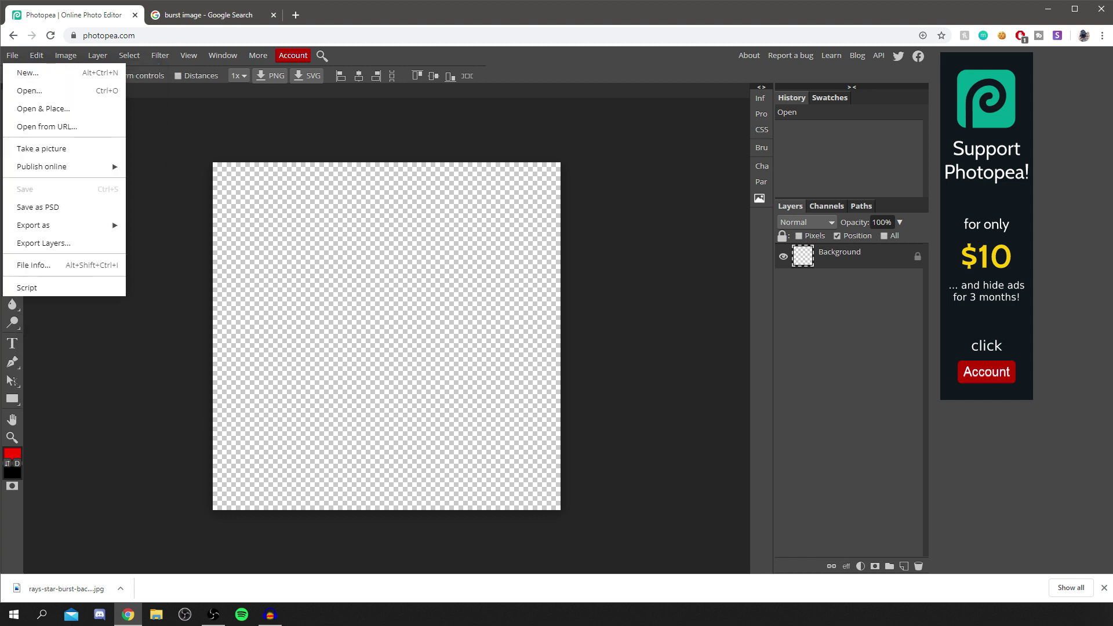
click(29, 91)
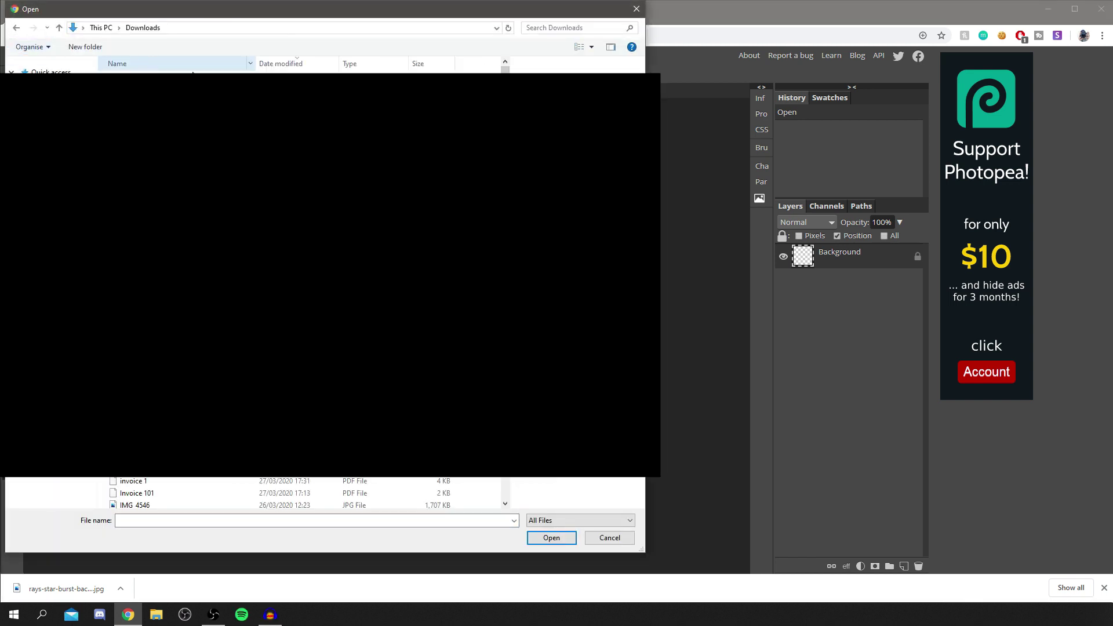
double_click(527, 305)
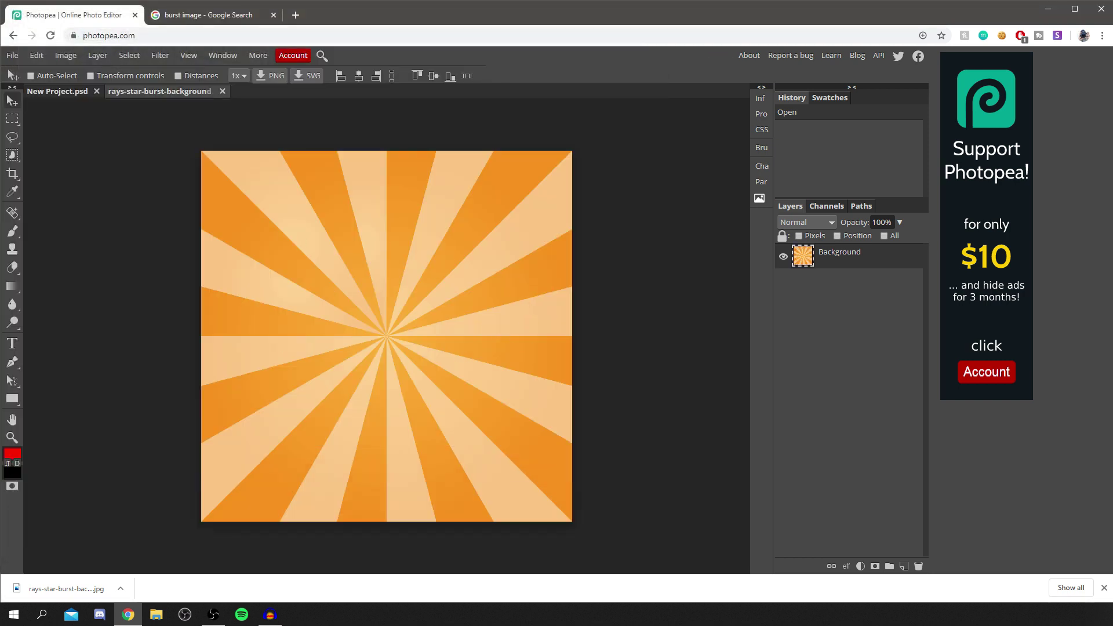
mouse_move(446, 321)
mouse_down()
mouse_move(420, 321)
mouse_move(460, 330)
mouse_move(453, 311)
mouse_move(442, 321)
mouse_up()
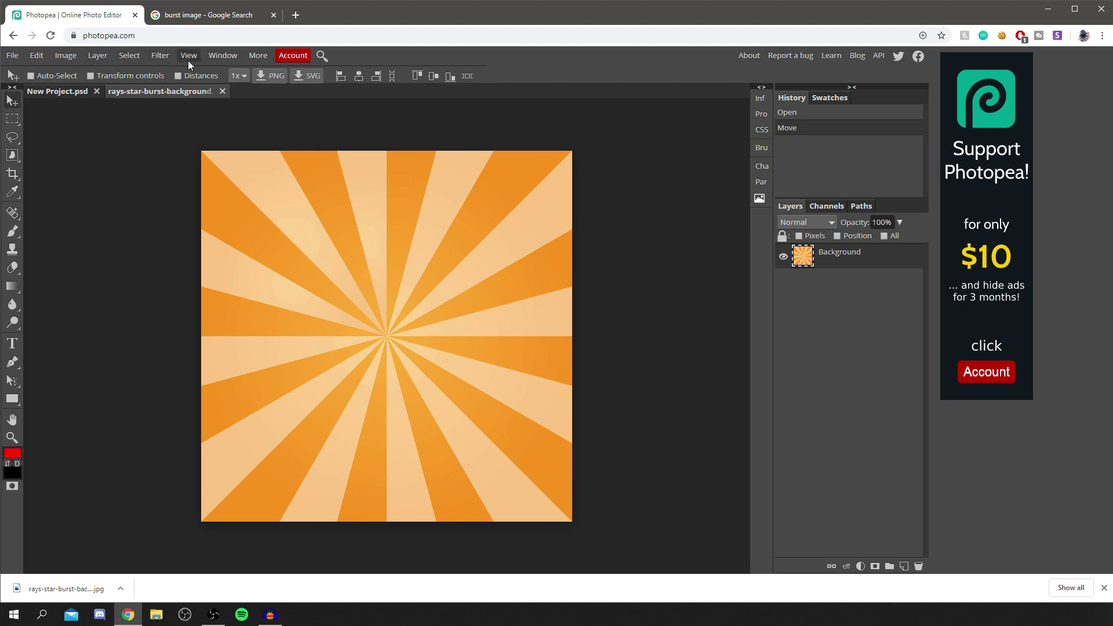
Apply a Gaussian Blur of radius 7.0 px to the starburst image.
click(160, 55)
mouse_move(177, 169)
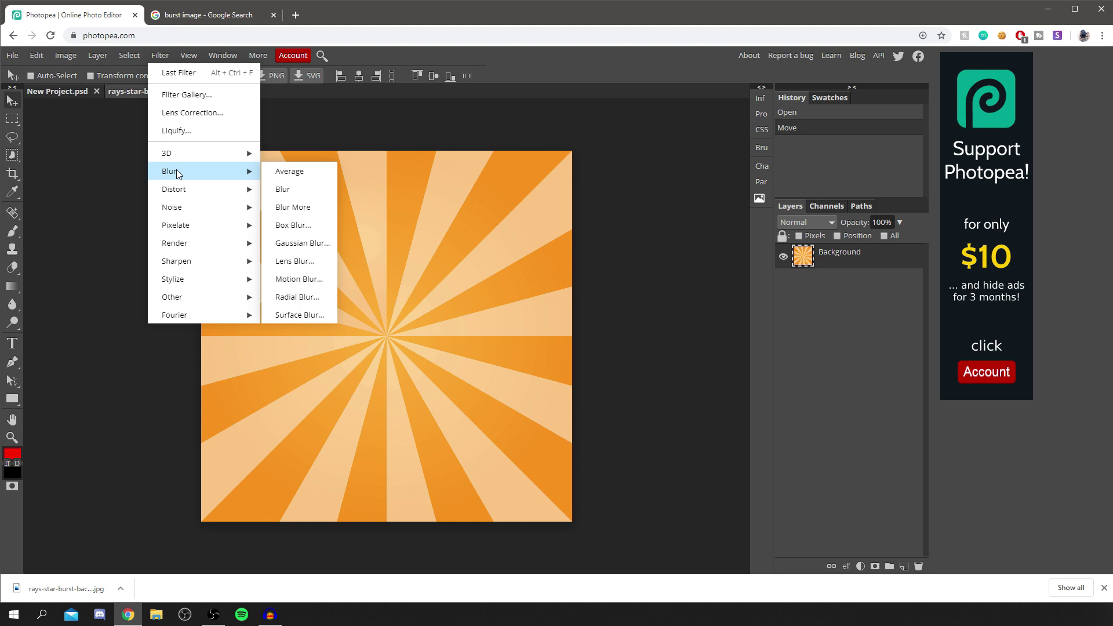
click(299, 245)
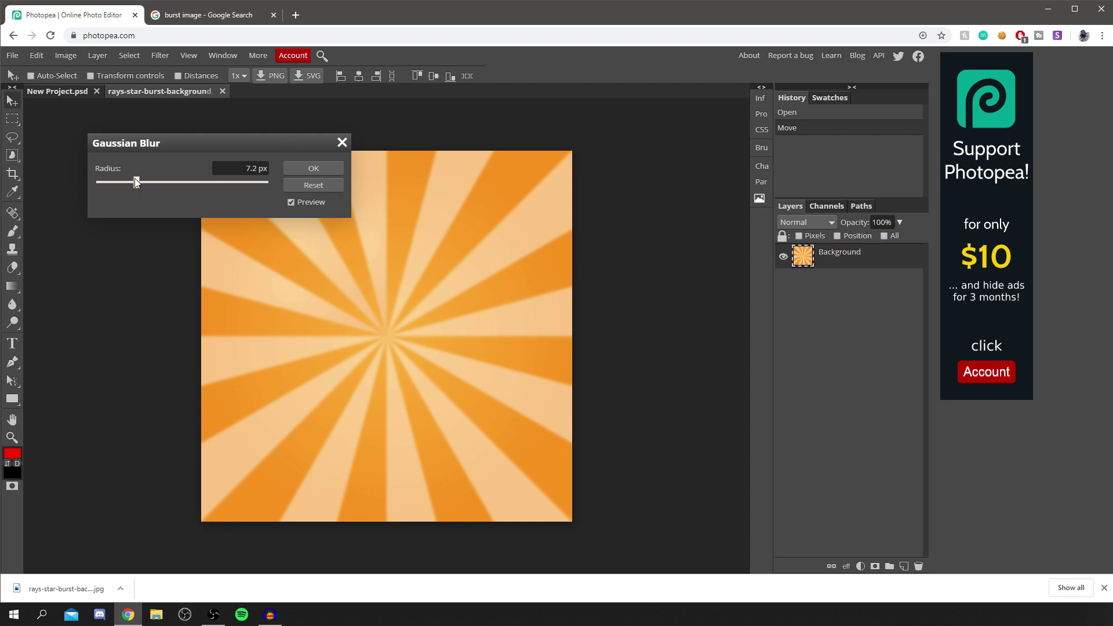
mouse_move(134, 181)
mouse_down()
mouse_move(192, 186)
mouse_move(145, 173)
mouse_move(116, 182)
mouse_up()
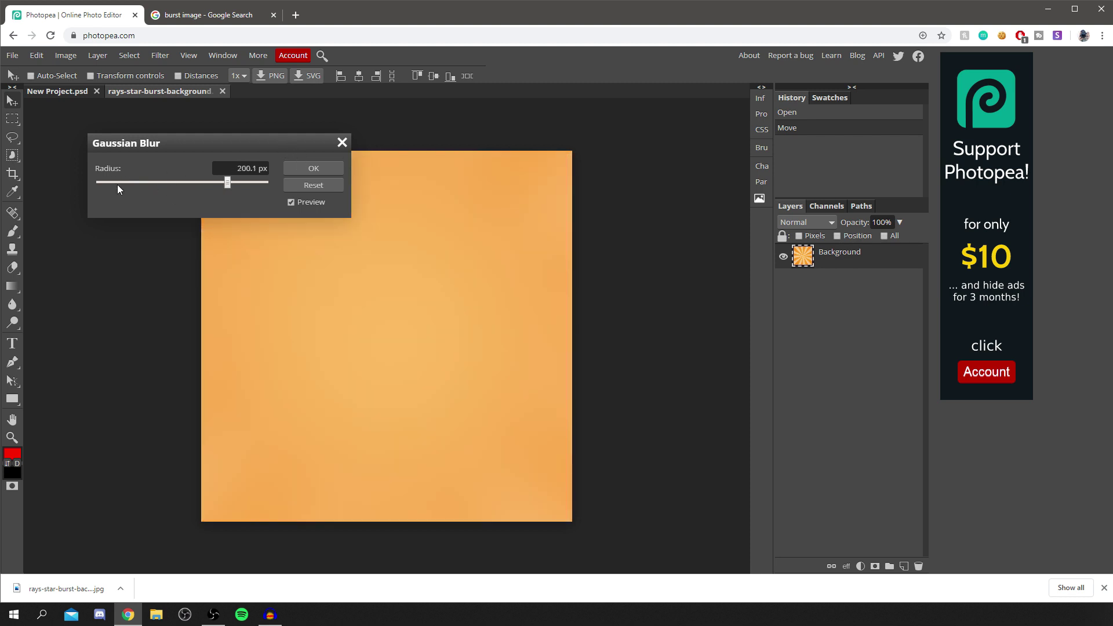
click(128, 182)
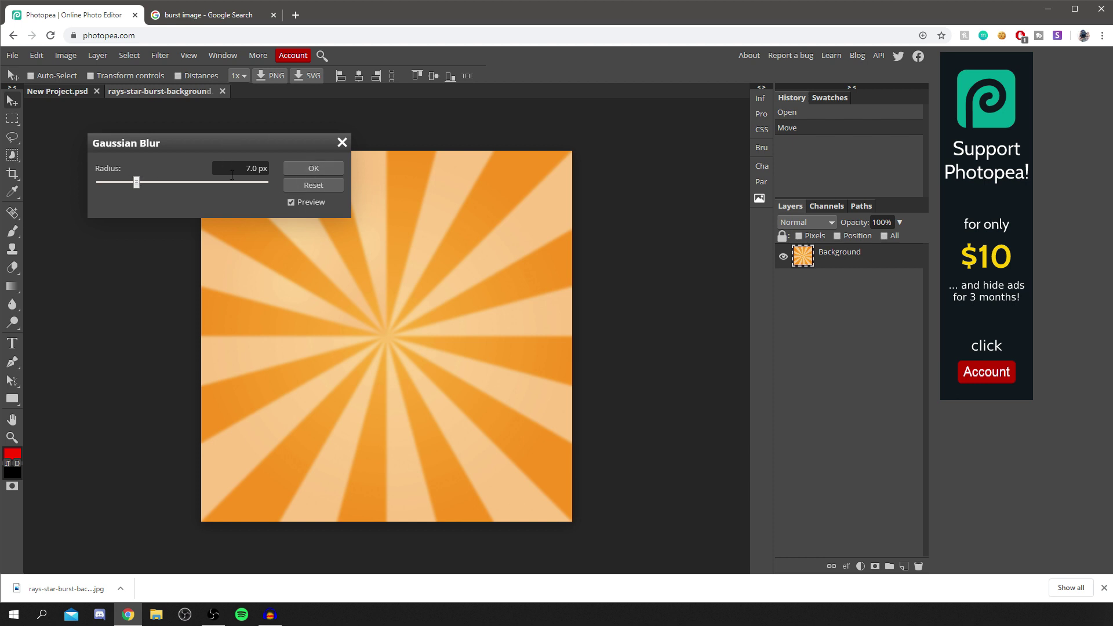
click(291, 203)
click(292, 202)
click(313, 168)
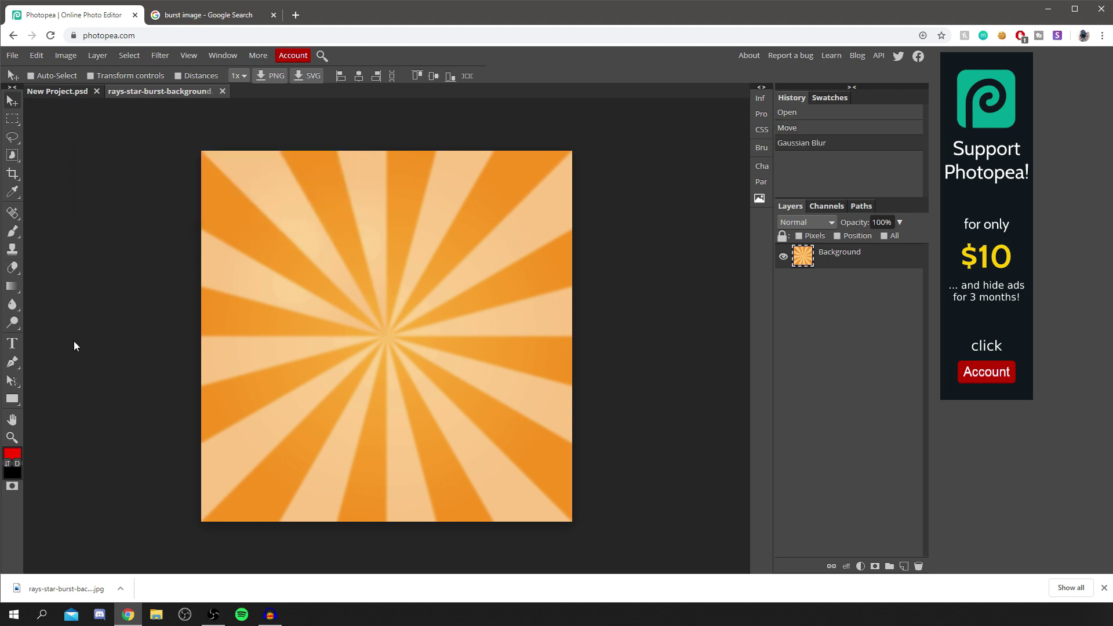
With the Type tool, search the font list for fonts such as Impact.
click(20, 343)
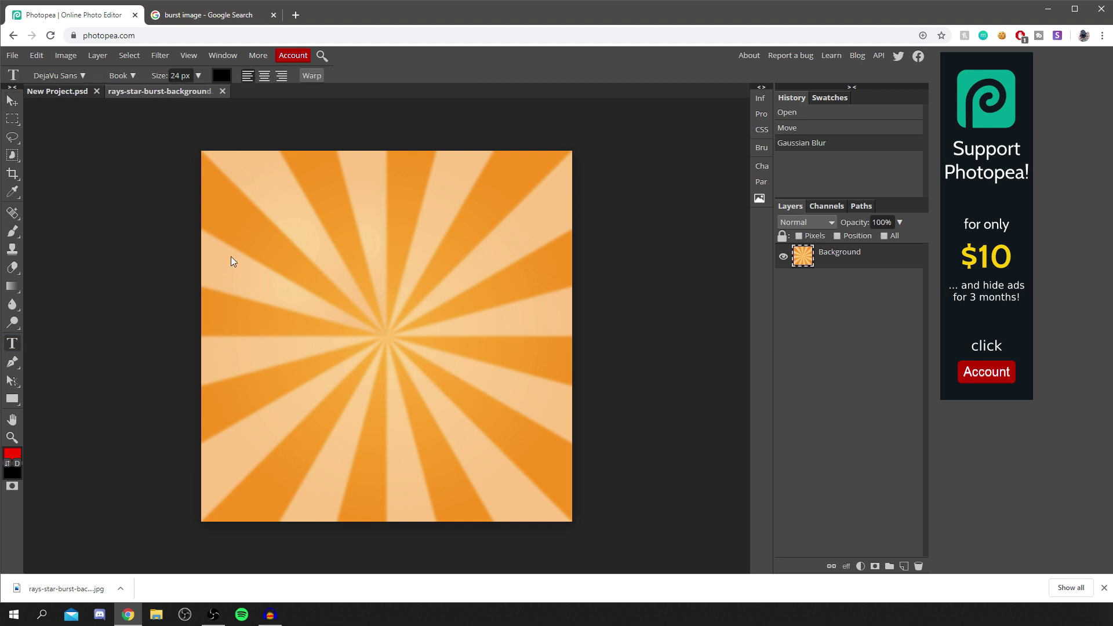
click(85, 76)
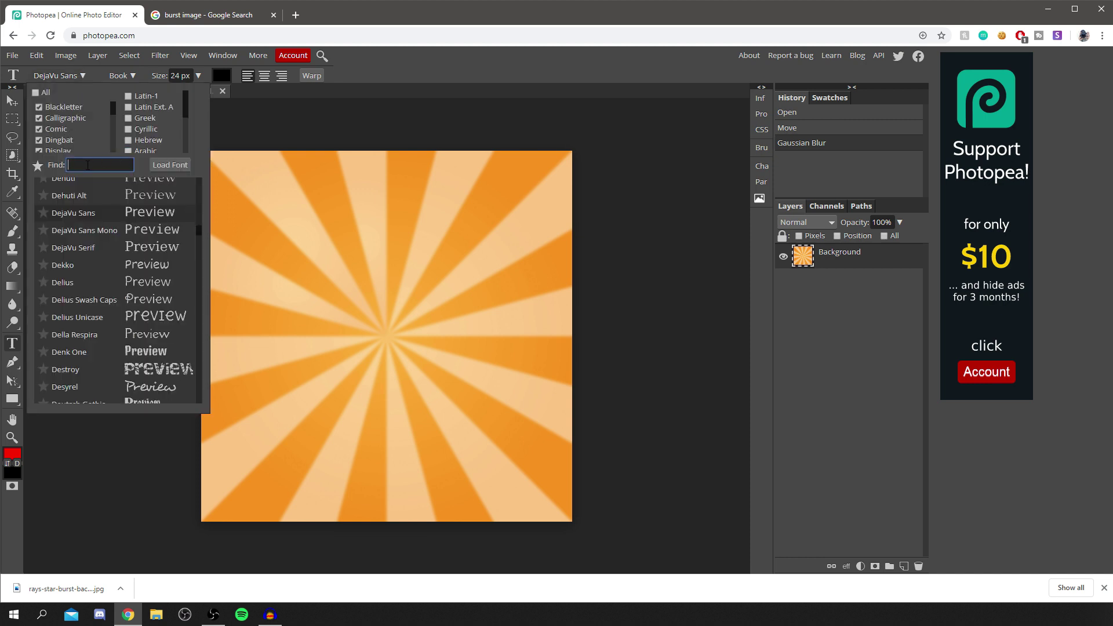
text(imoac)
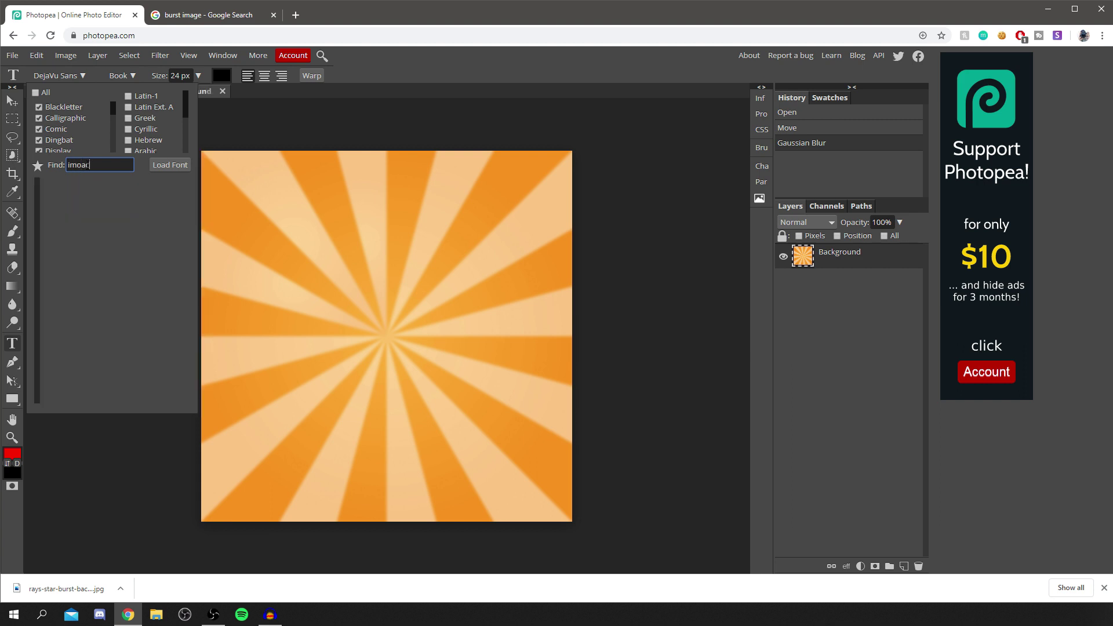
key(BackSpace)
key(BackSpace)
text(p)
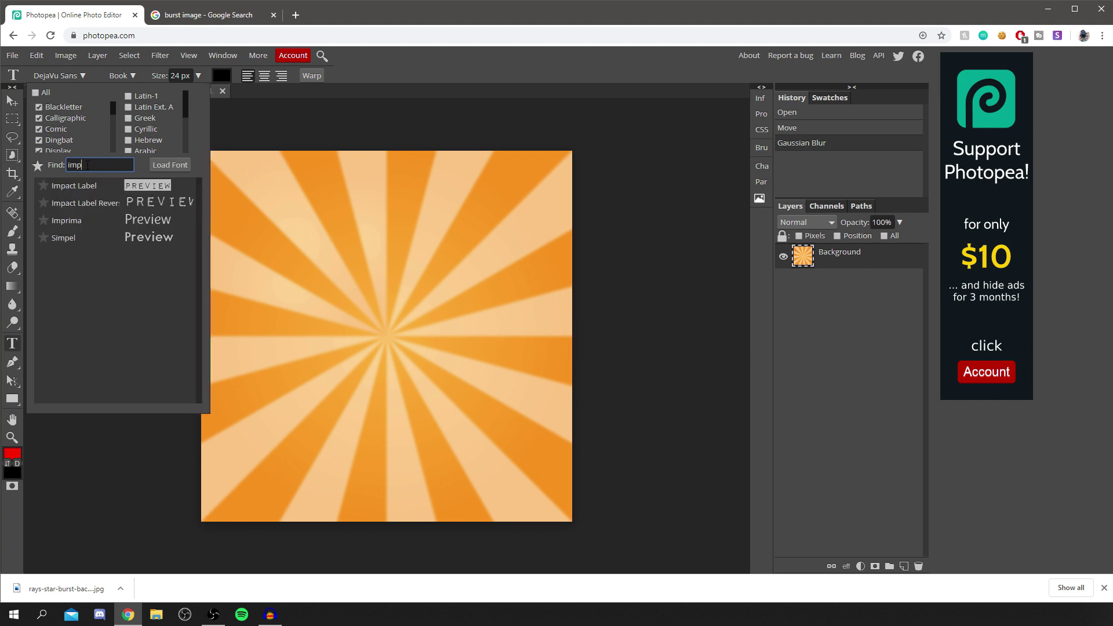
key(BackSpace)
key(BackSpace)
key(BackSpace)
text(hog)
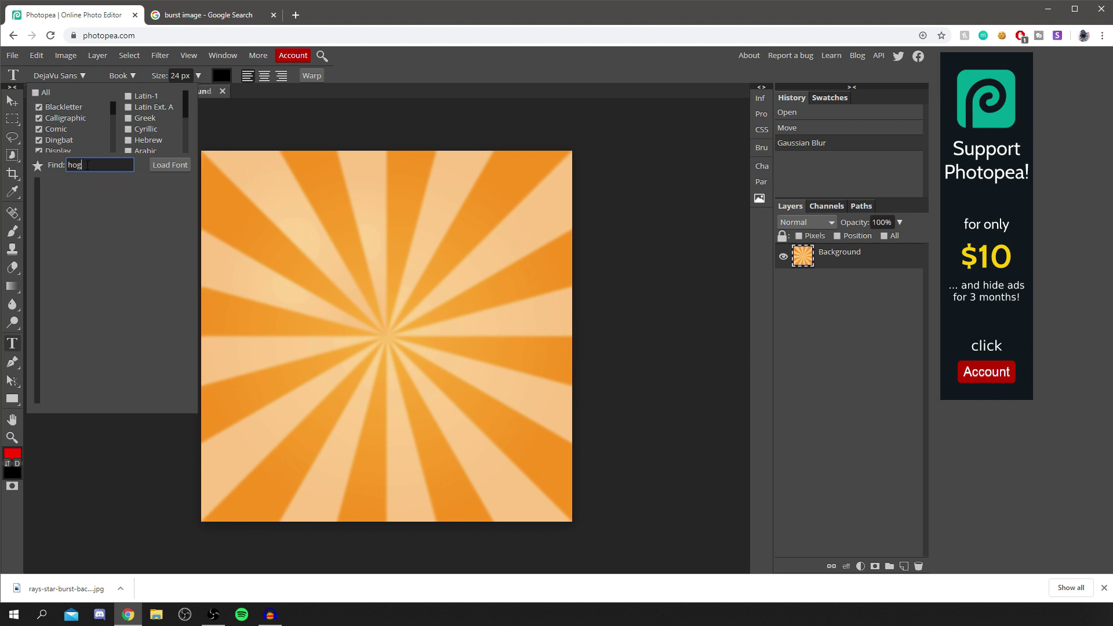
key(BackSpace)
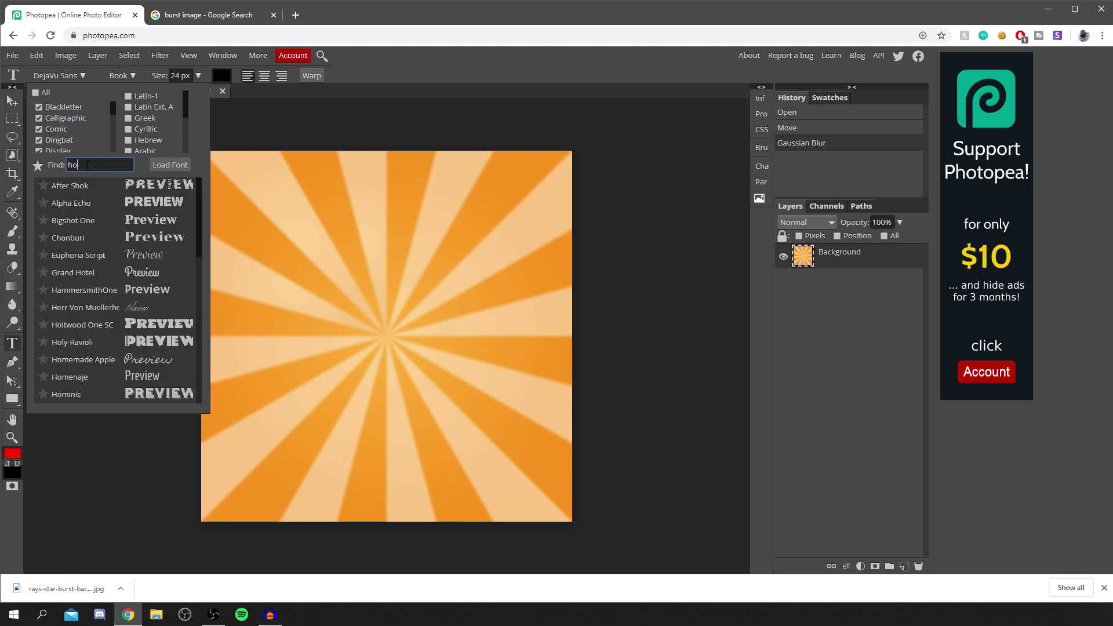
key(BackSpace)
key(BackSpace)
text(impact)
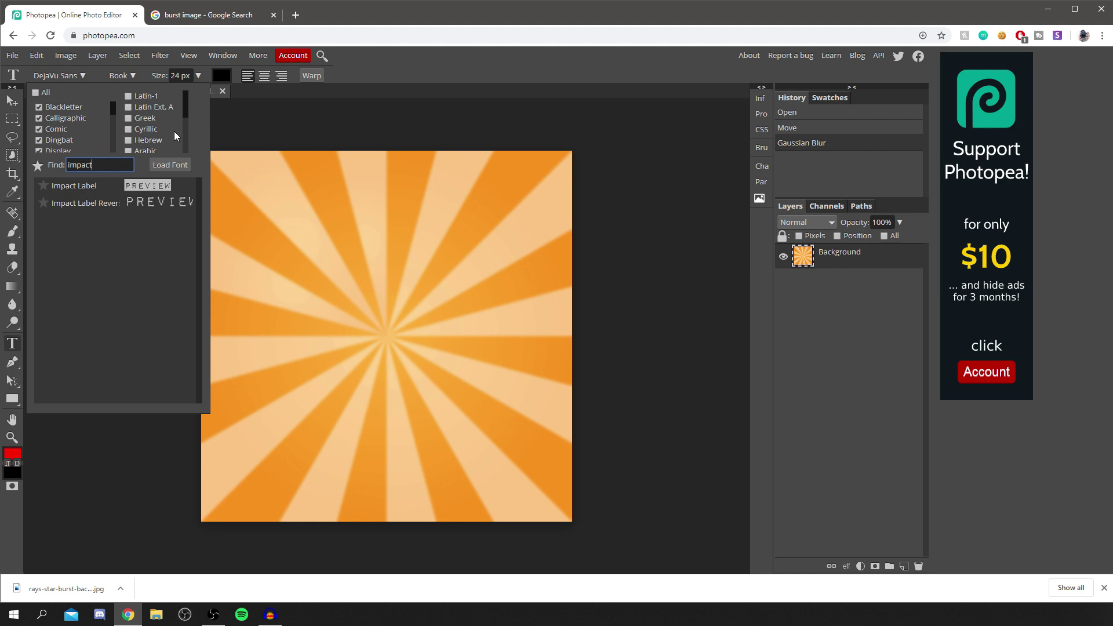
key(BackSpace)
key(BackSpace)
key(BackSpace)
key(BackSpace)
key(BackSpace)
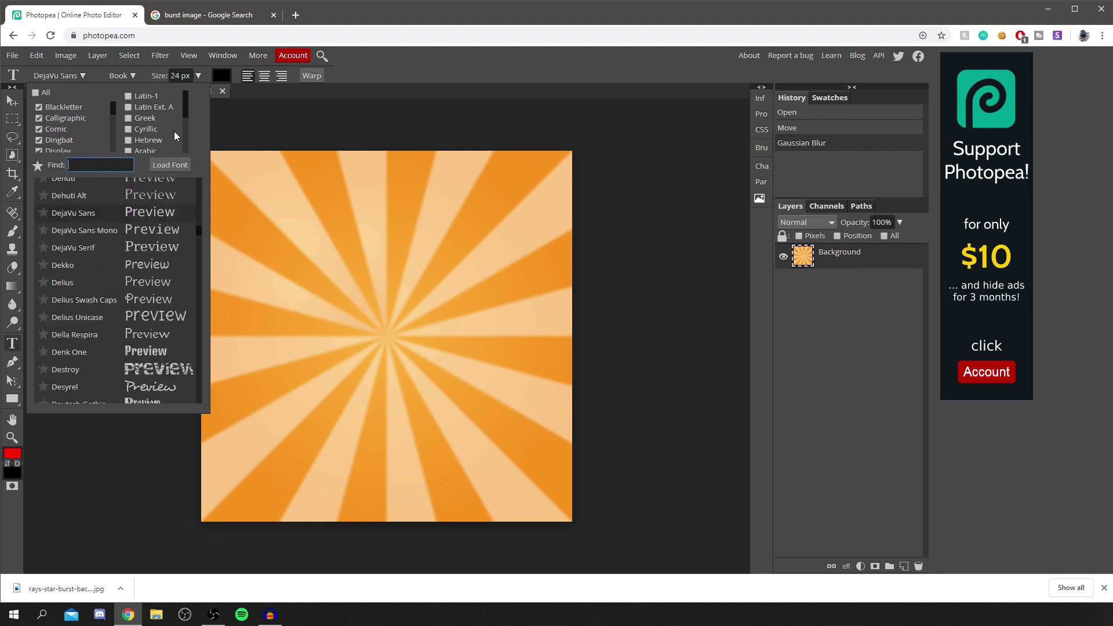
Scroll through the font list and pick EastMarket as the font.
scroll(134, 276, down, 1)
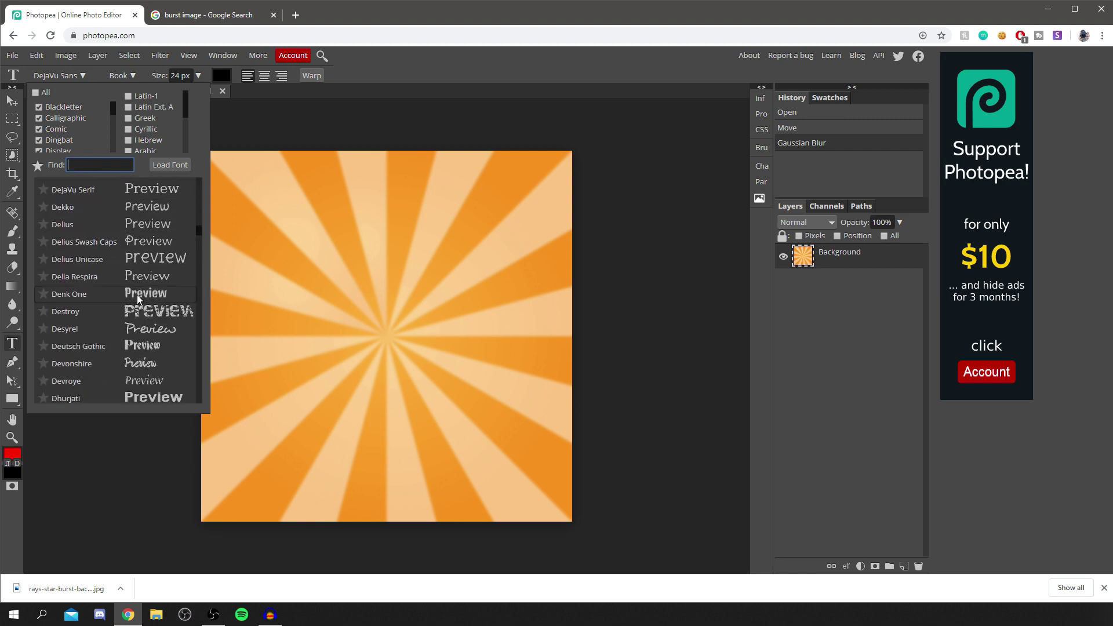
scroll(134, 295, down, 4)
scroll(135, 300, down, 6)
scroll(135, 294, down, 6)
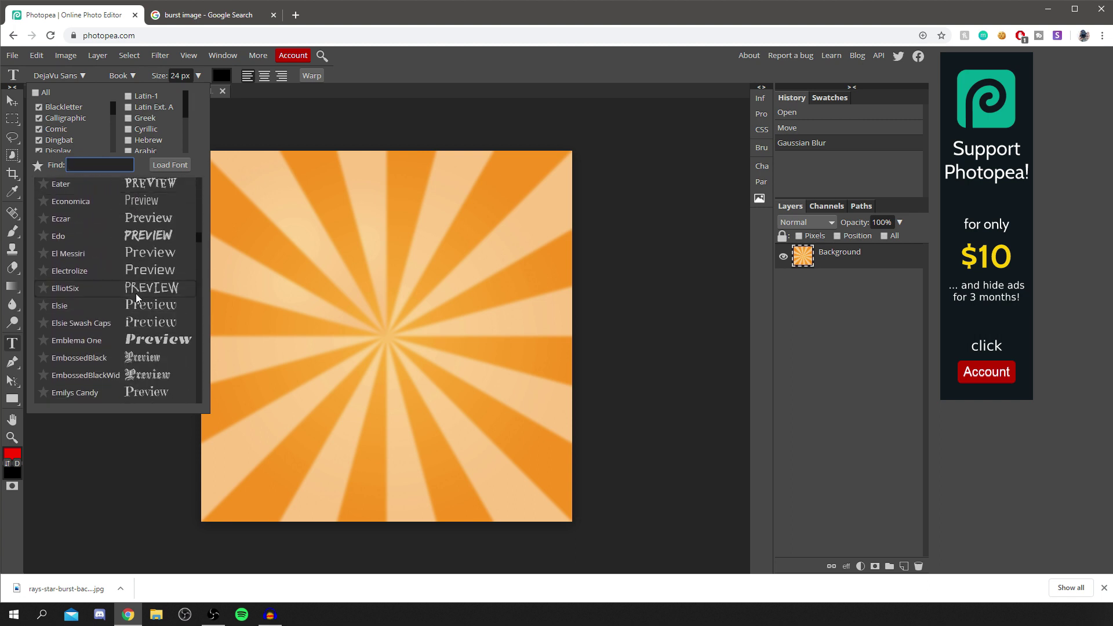
click(144, 320)
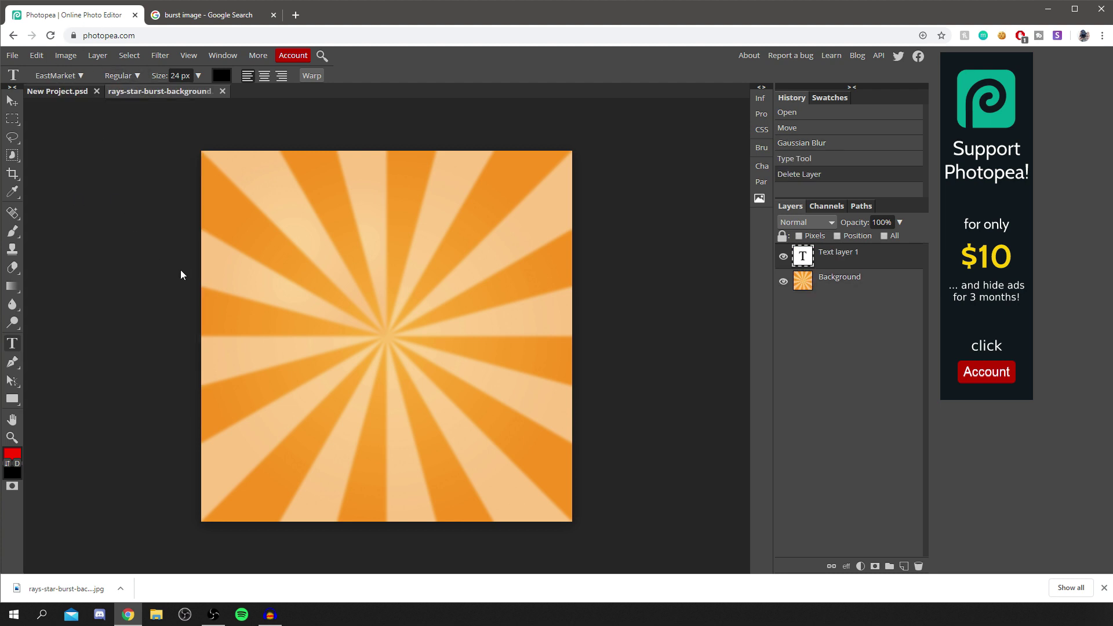
Type a single 150 px letter T on the left of the starburst and select it.
click(270, 349)
click(198, 76)
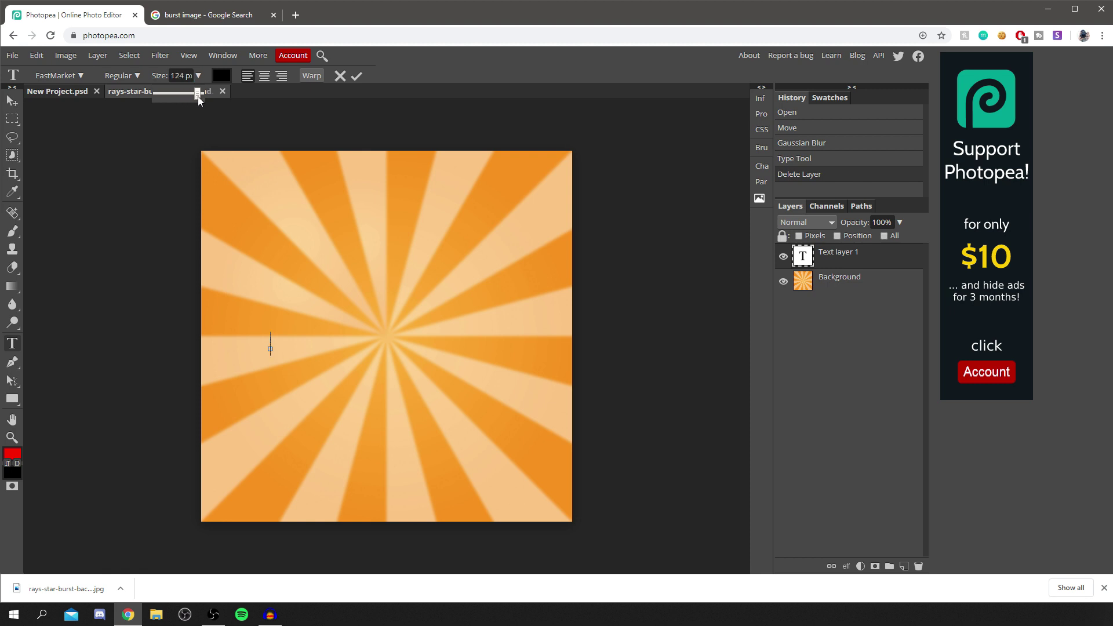
drag(197, 96, 224, 98)
click(292, 370)
text(TT)
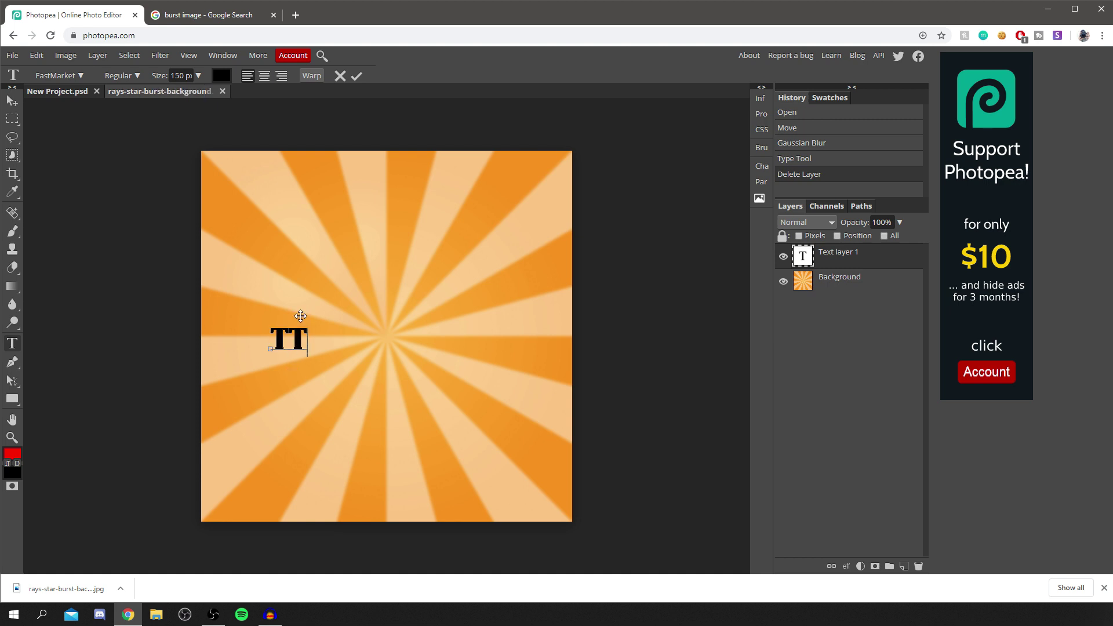
key(BackSpace)
double_click(278, 340)
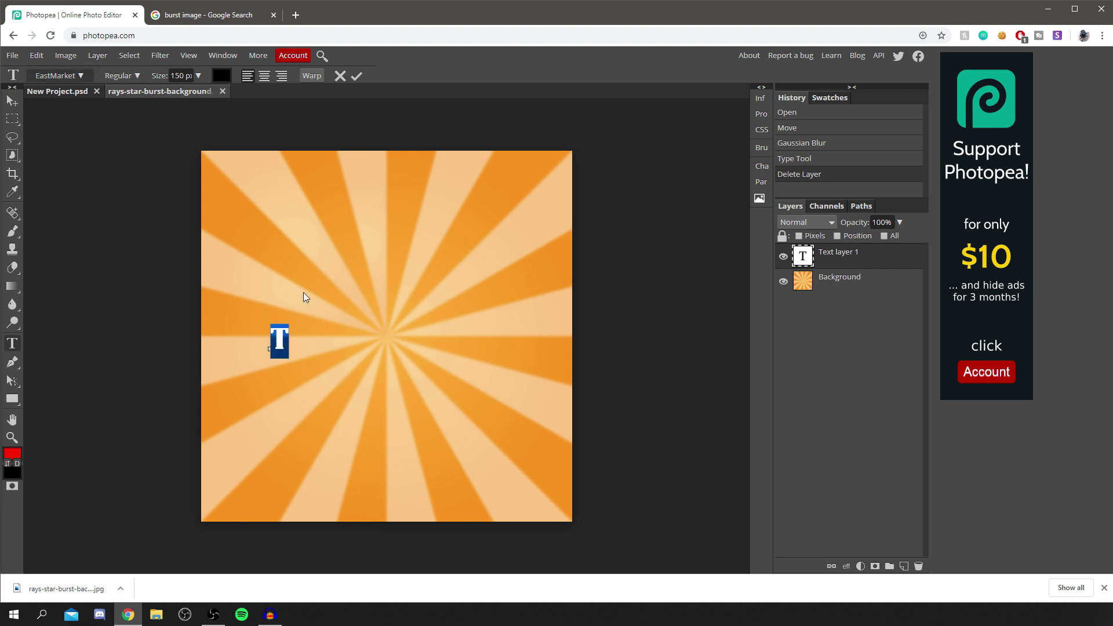
click(82, 74)
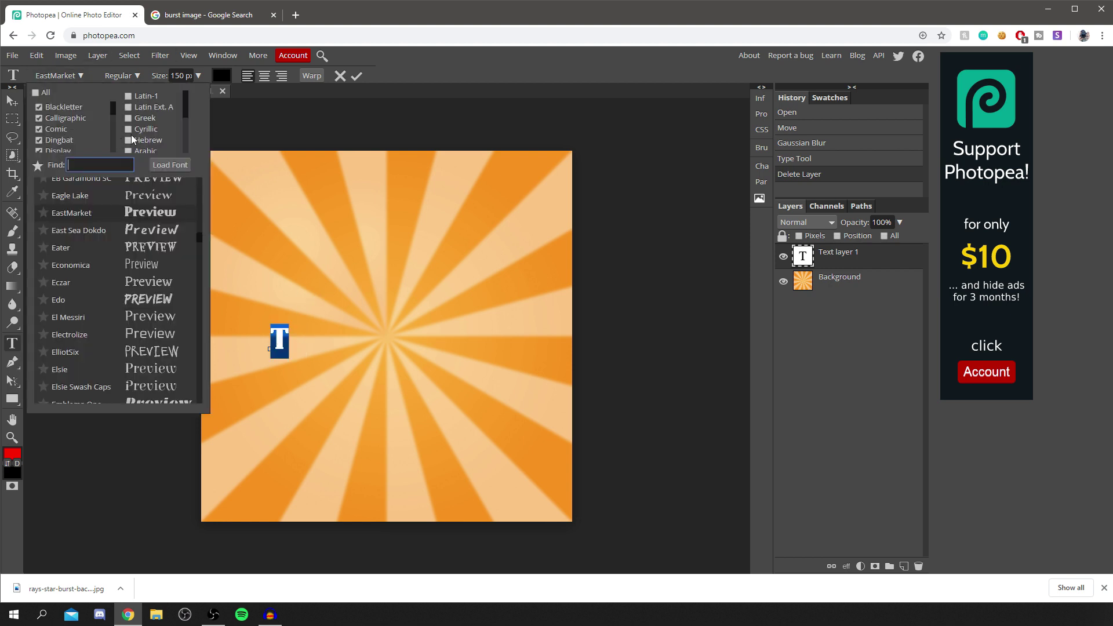
Switch the T to the Eater font and move it toward the canvas centre.
click(123, 245)
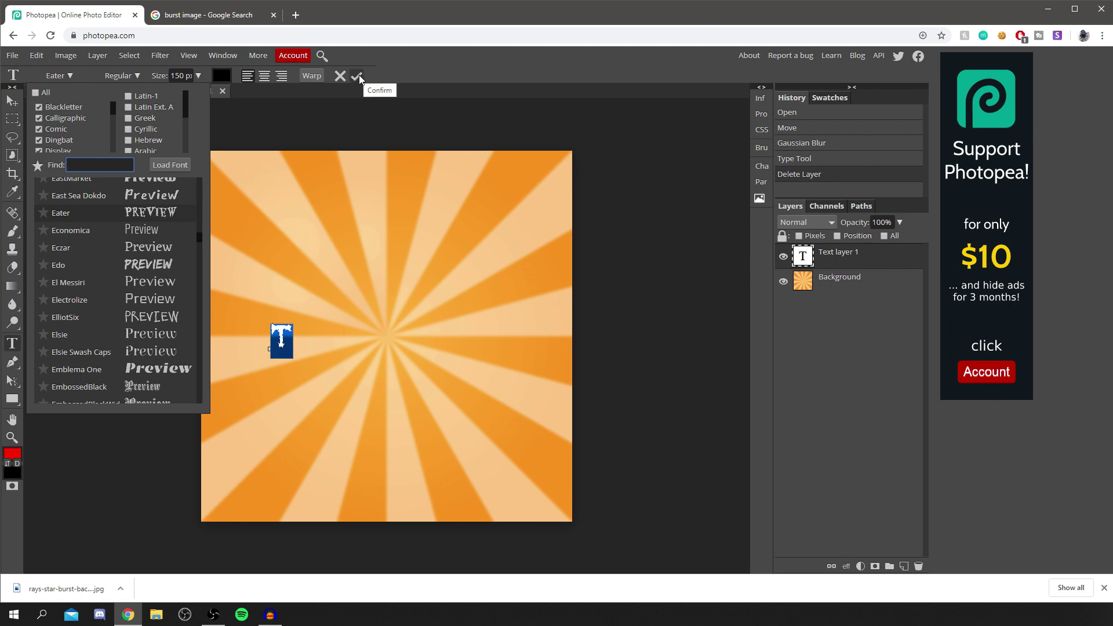
click(356, 76)
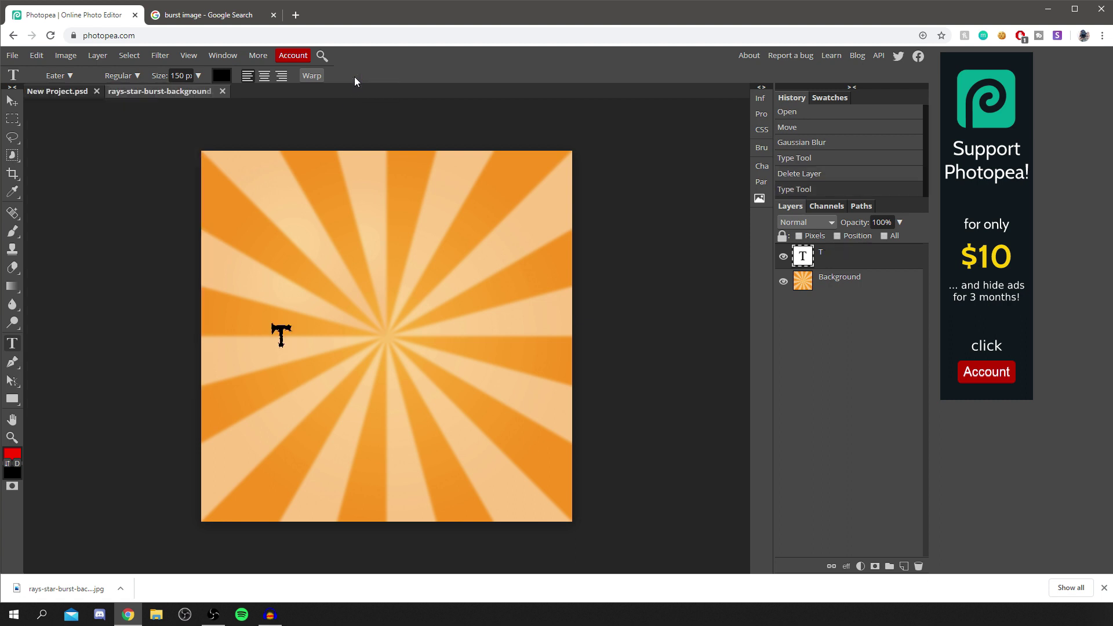
click(11, 101)
drag(289, 339, 381, 374)
Enlarge the T to 1500 px and drag it down fully inside the canvas.
double_click(382, 374)
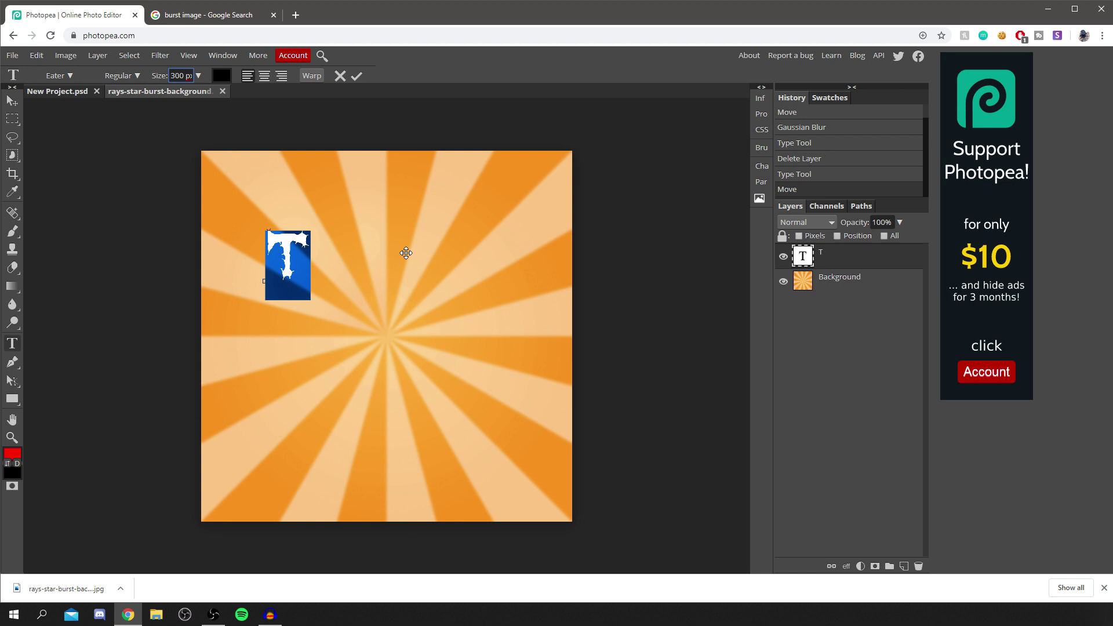
text(1000)
key(Return)
key(BackSpace)
key(BackSpace)
key(BackSpace)
key(BackSpace)
text(1500)
key(Return)
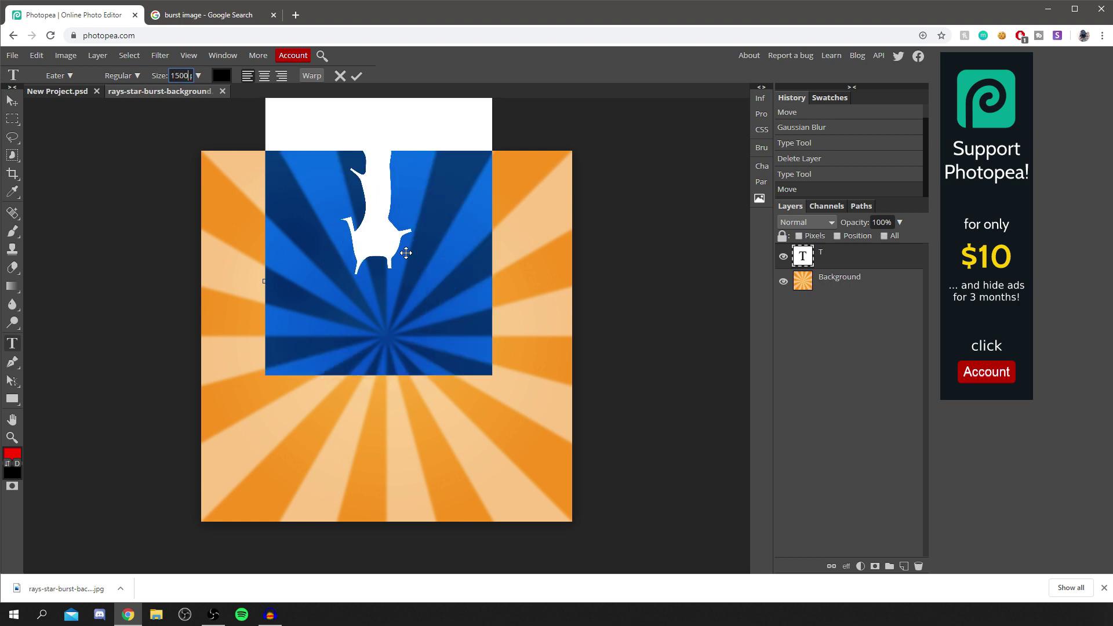
click(356, 76)
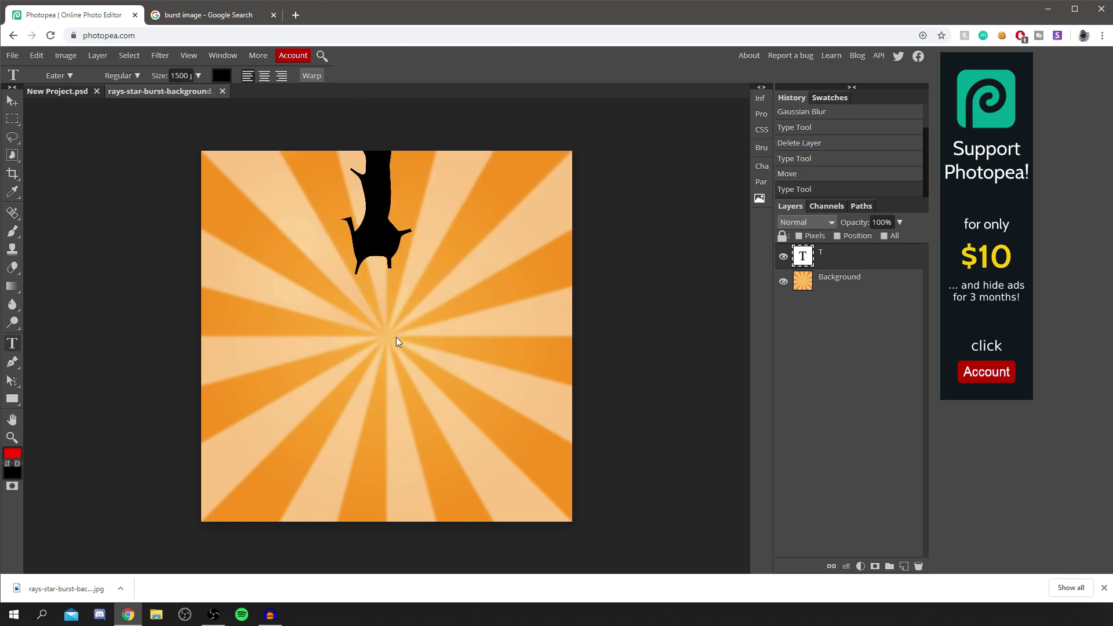
key(v)
drag(387, 227, 396, 413)
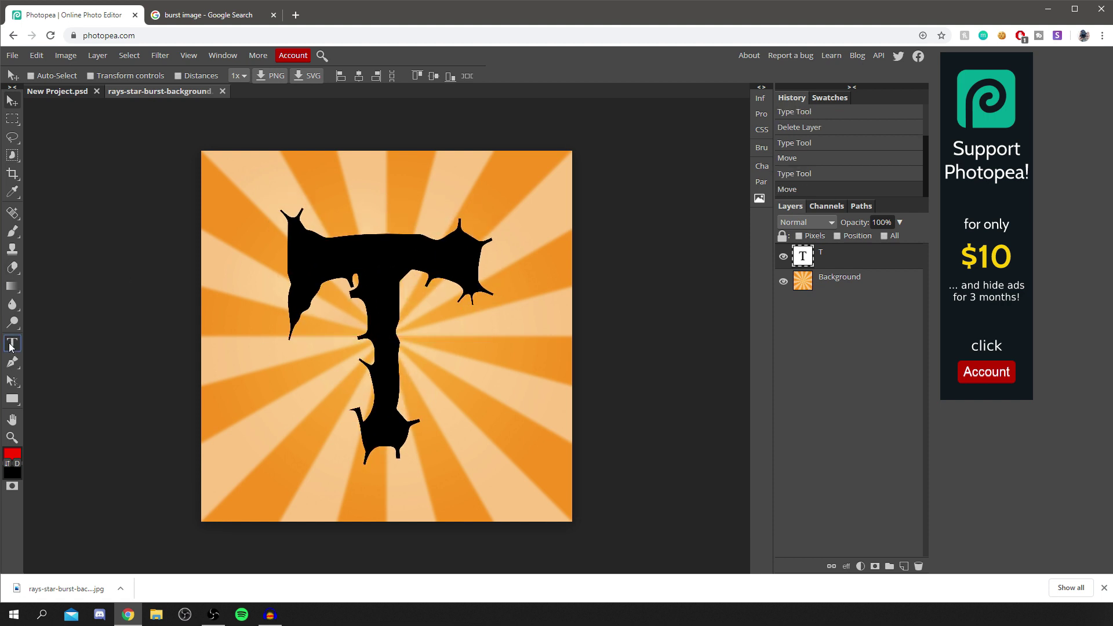
Set the drippy T's font size to 1500 px and commit it.
click(12, 346)
double_click(349, 300)
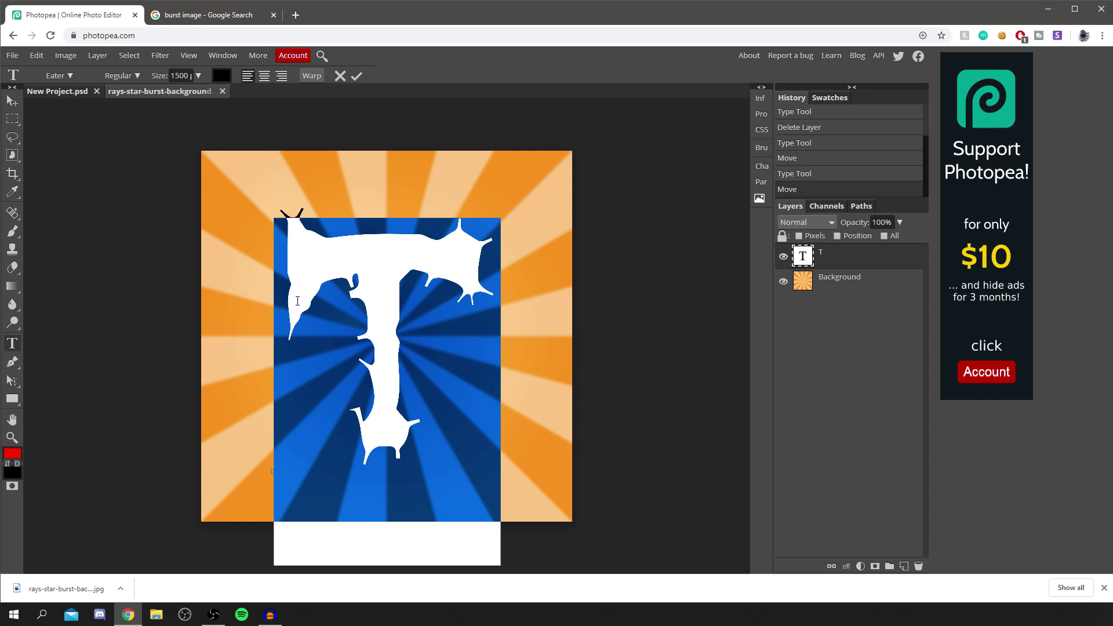
click(180, 76)
click(198, 75)
drag(202, 94, 152, 95)
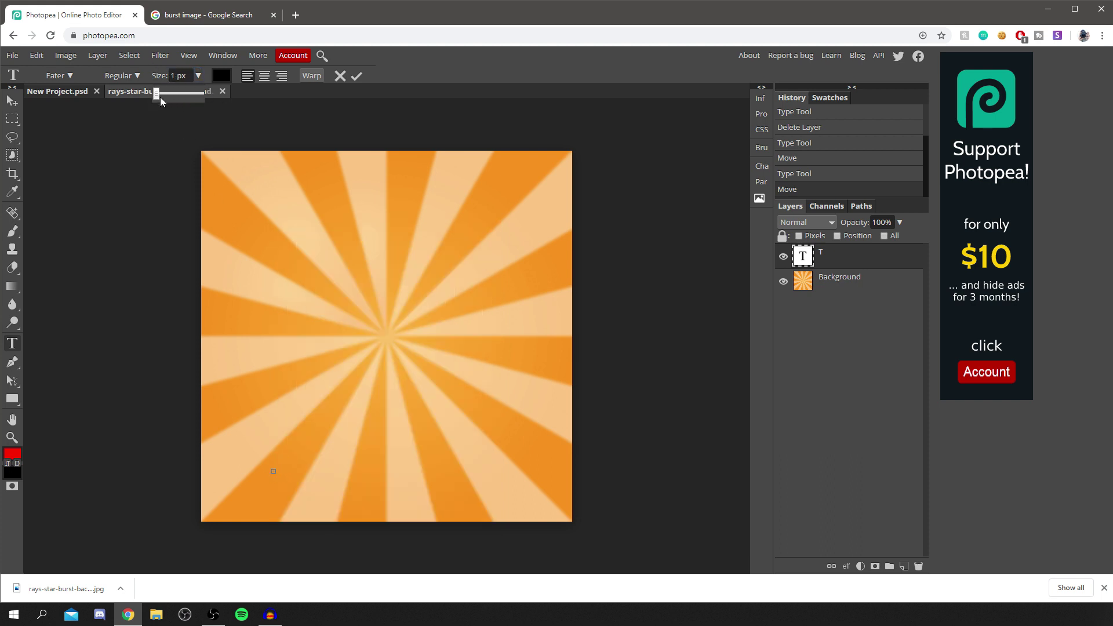
click(180, 76)
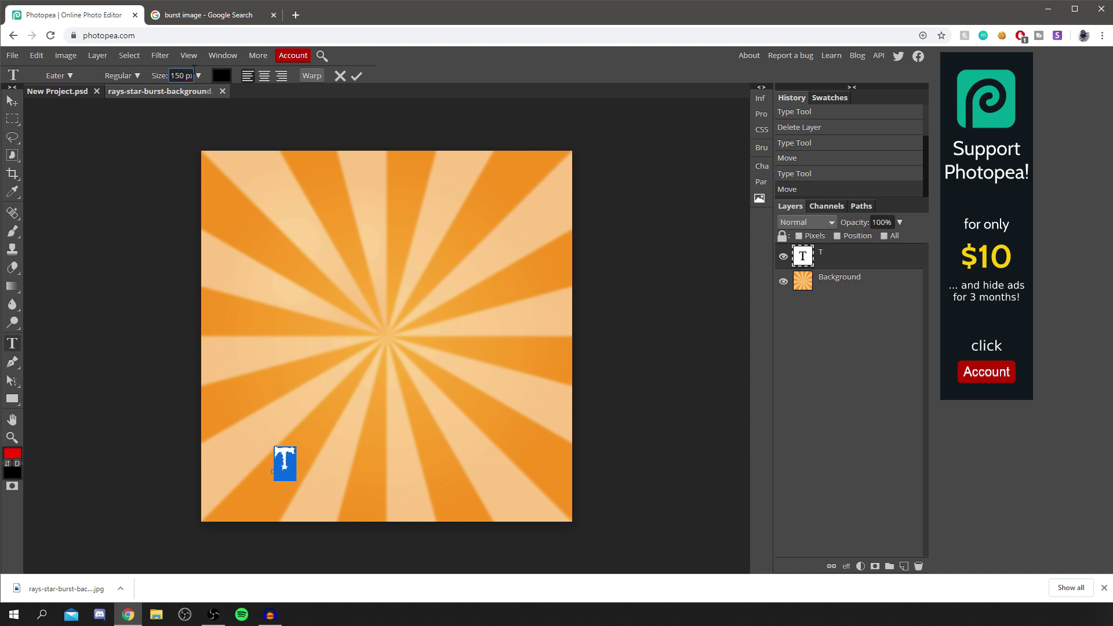
text(0)
key(Return)
click(12, 100)
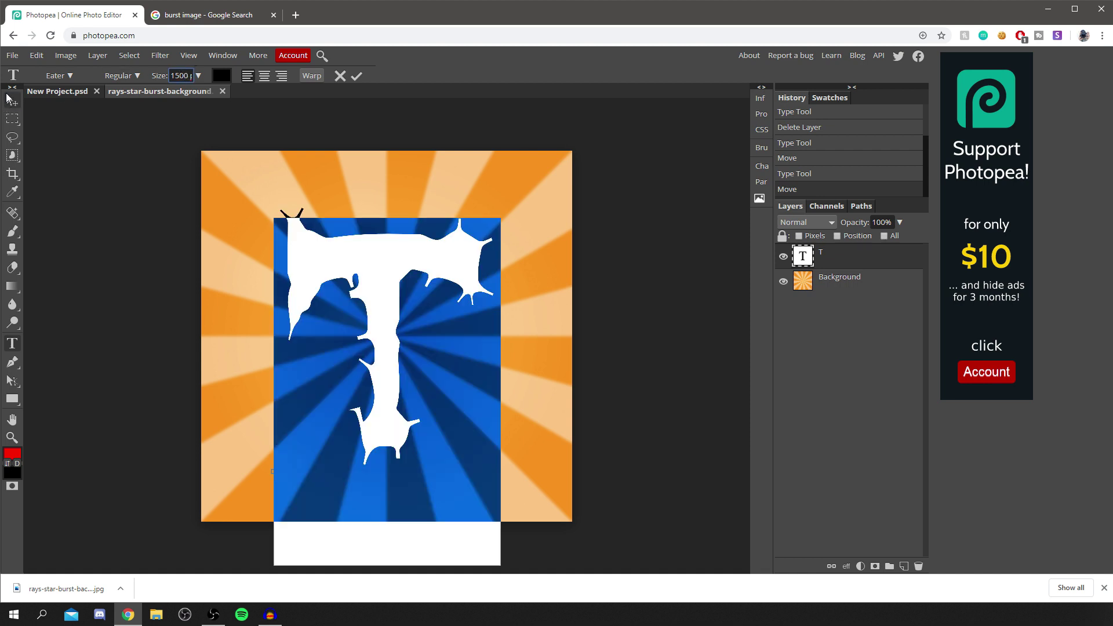
Recolour the T white (ffffff) and finish editing it.
click(11, 343)
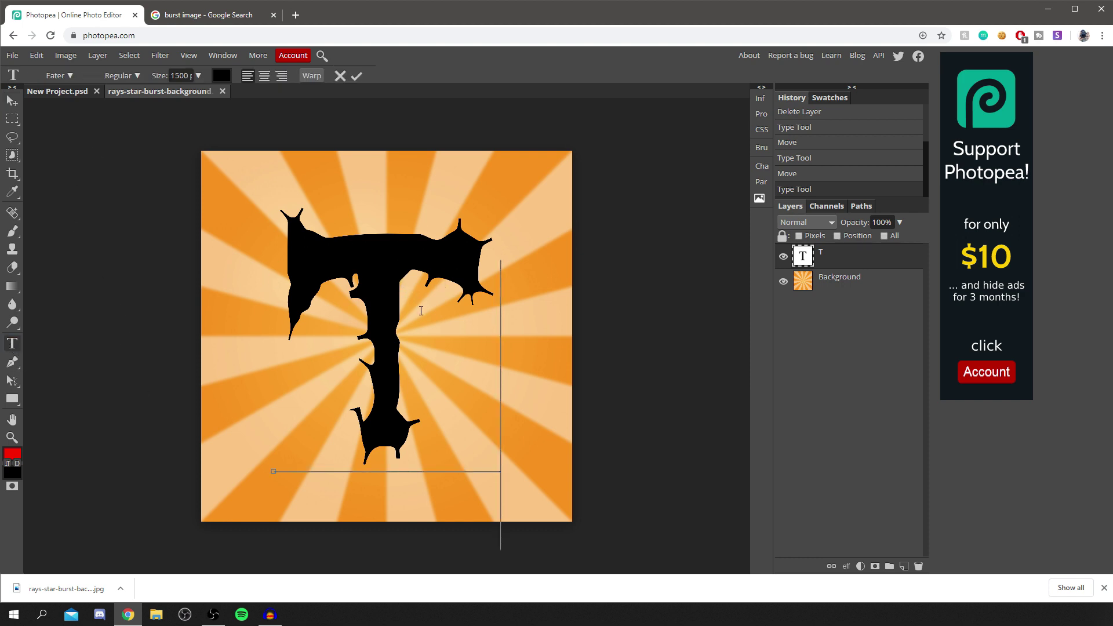
double_click(421, 310)
click(221, 76)
mouse_move(222, 198)
mouse_down()
mouse_move(162, 196)
mouse_move(172, 179)
mouse_move(96, 161)
mouse_up()
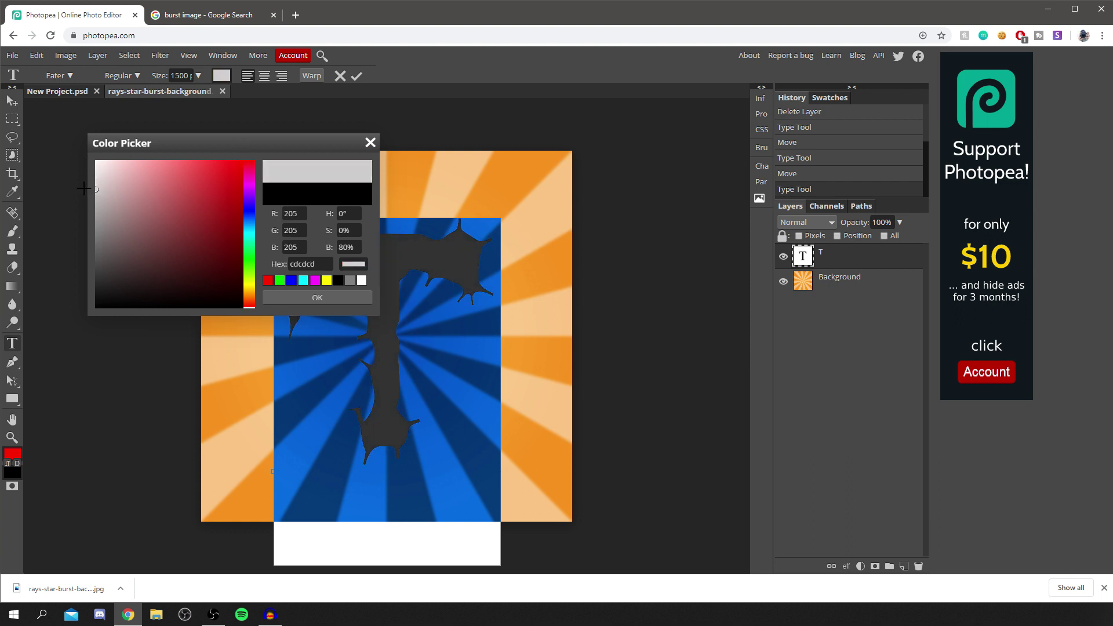
click(348, 297)
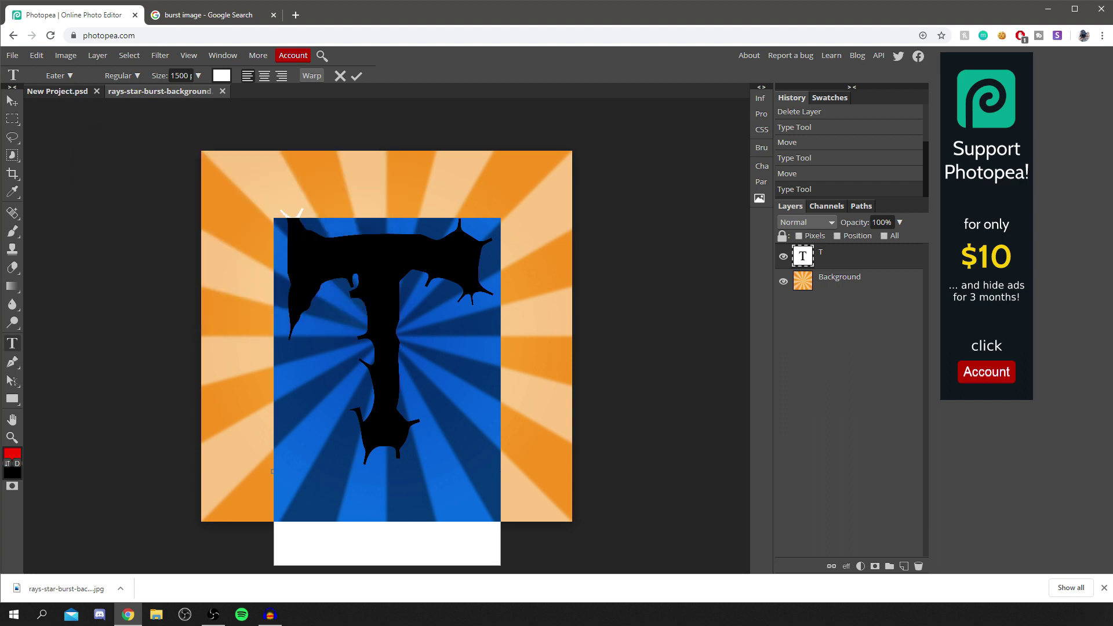
click(357, 76)
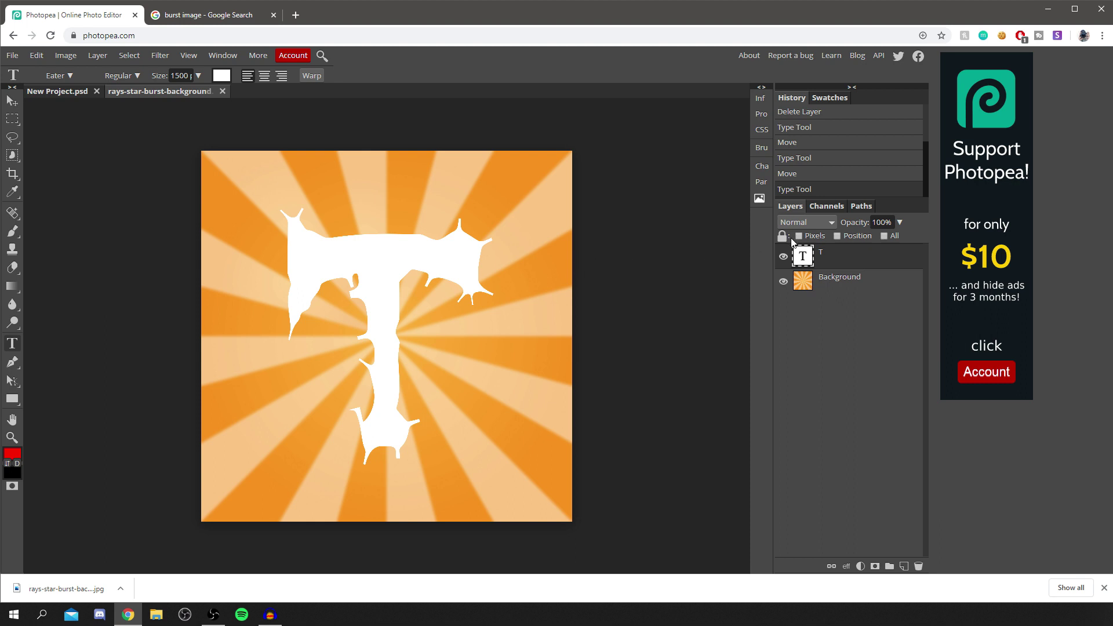
click(13, 100)
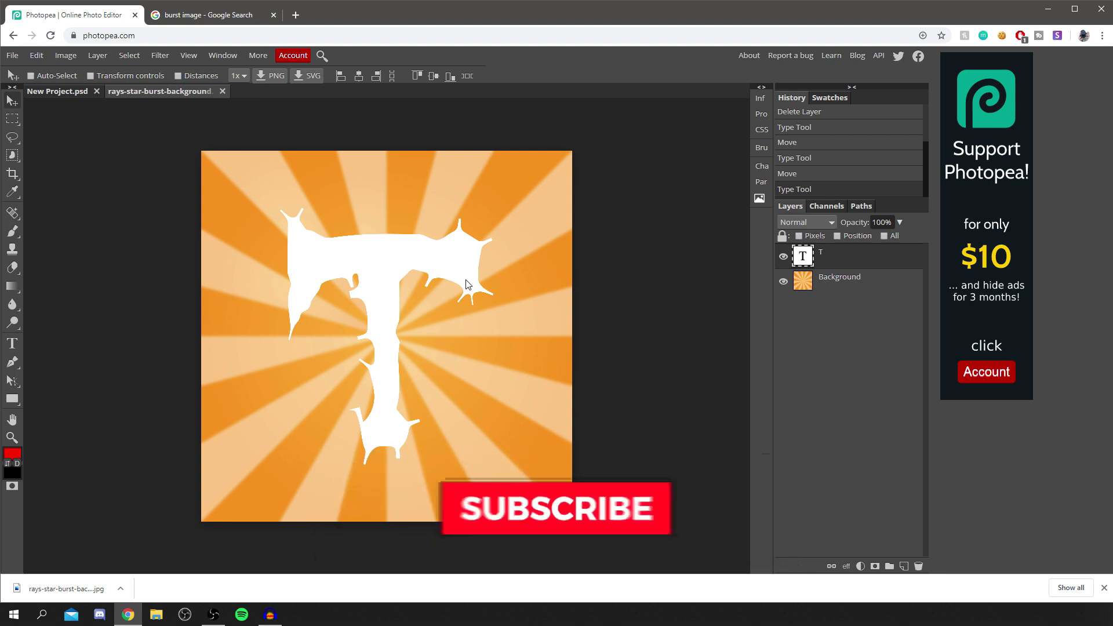
Draw a circle over the T with the Ellipse tool and remove its fill.
right_click(8, 407)
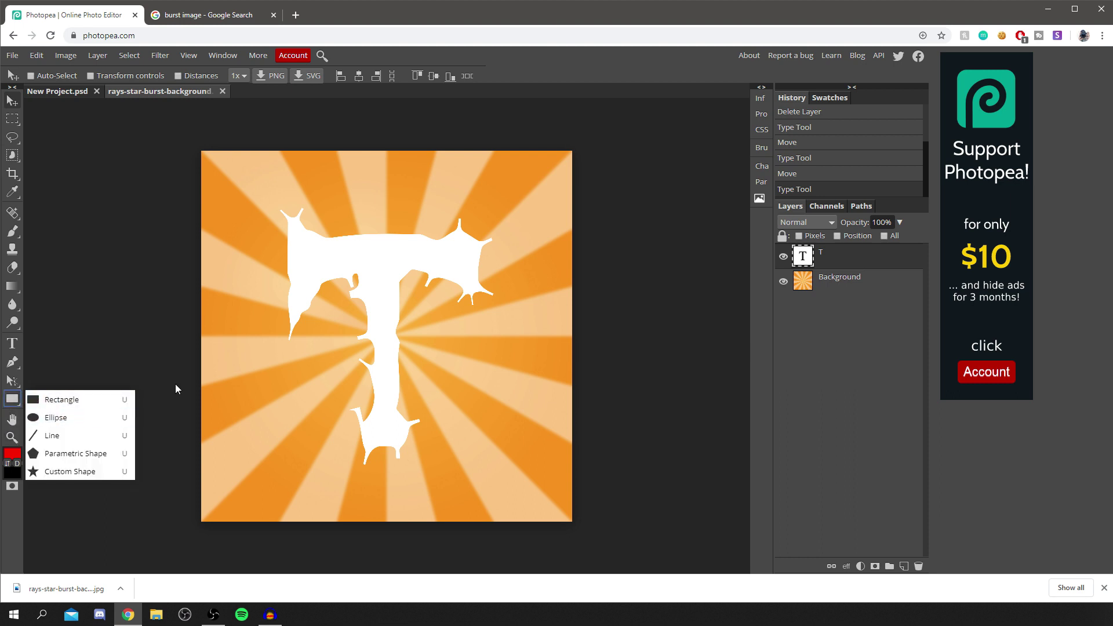
click(75, 417)
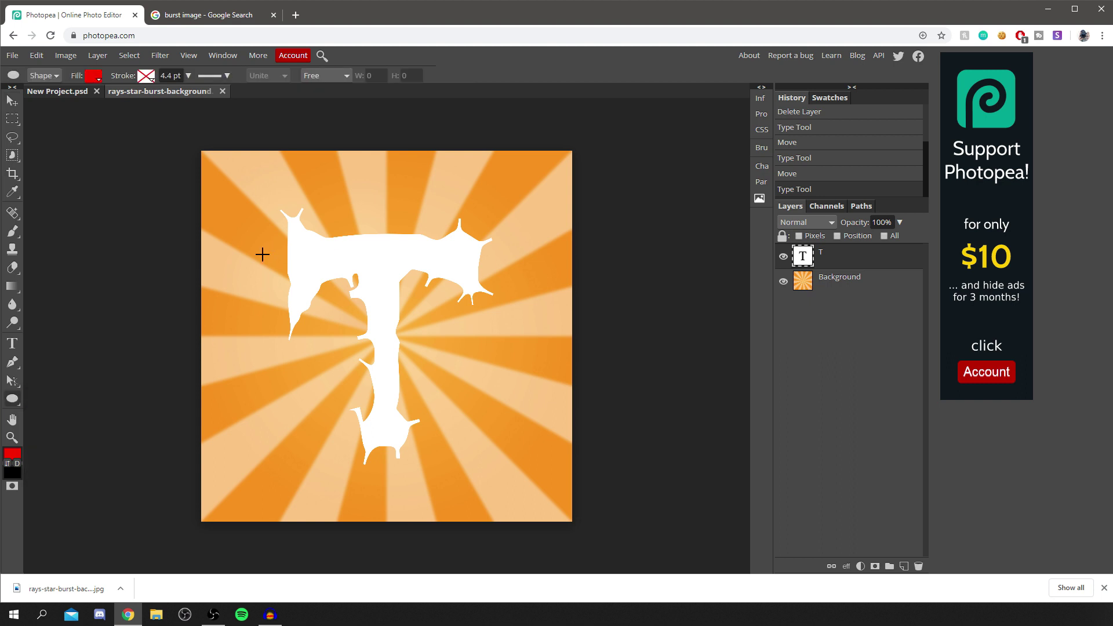
drag(258, 253, 455, 445)
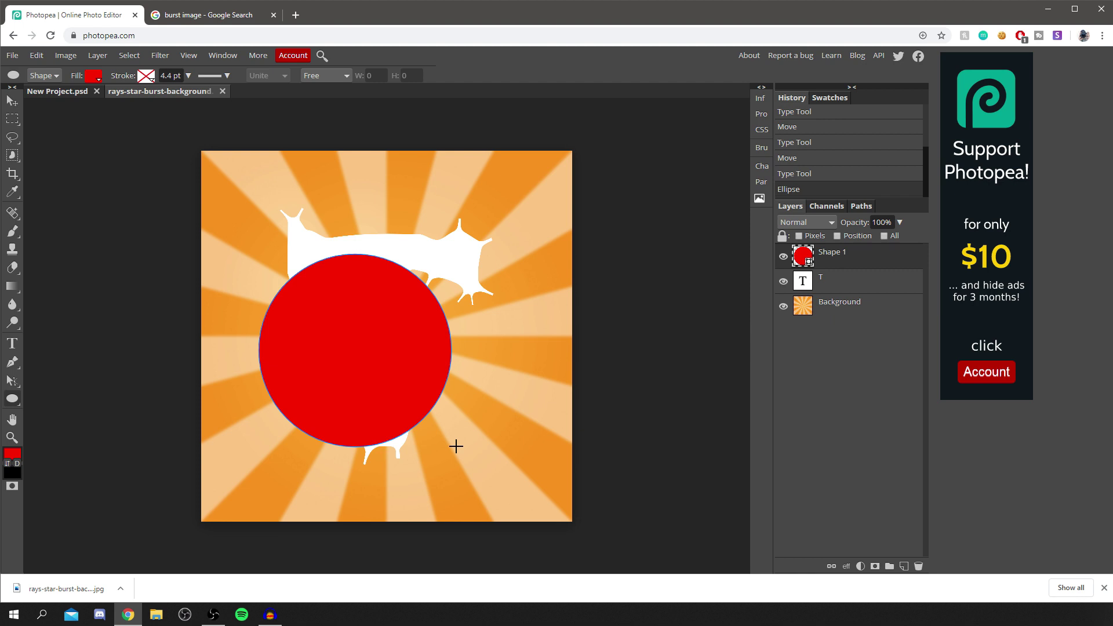
click(92, 75)
click(128, 99)
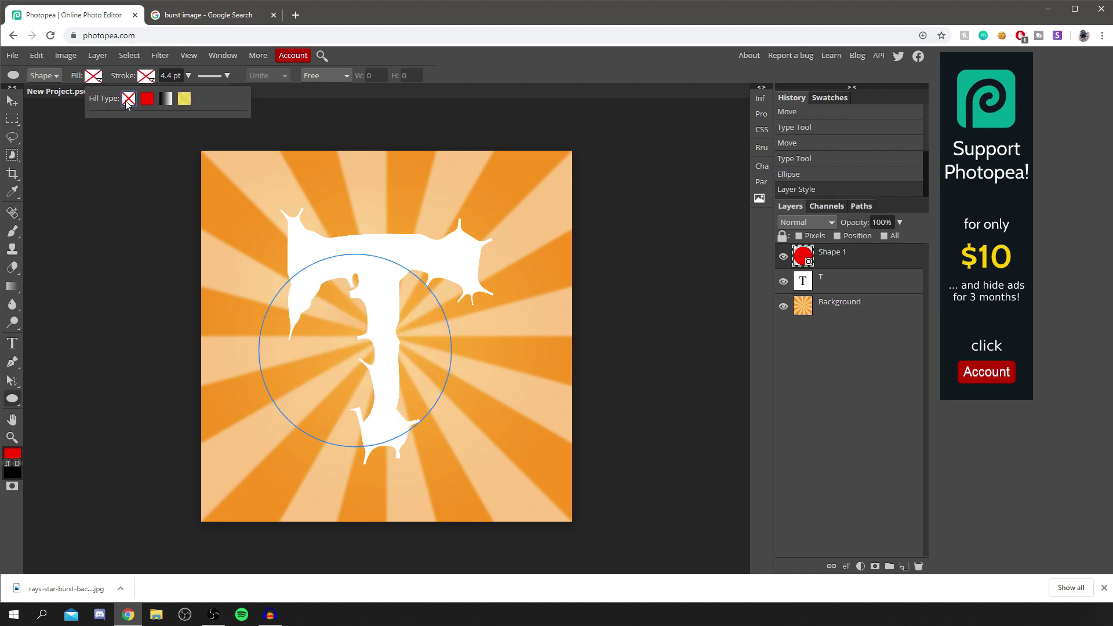
Give the circle a thick black stroke so it becomes a ring.
click(144, 76)
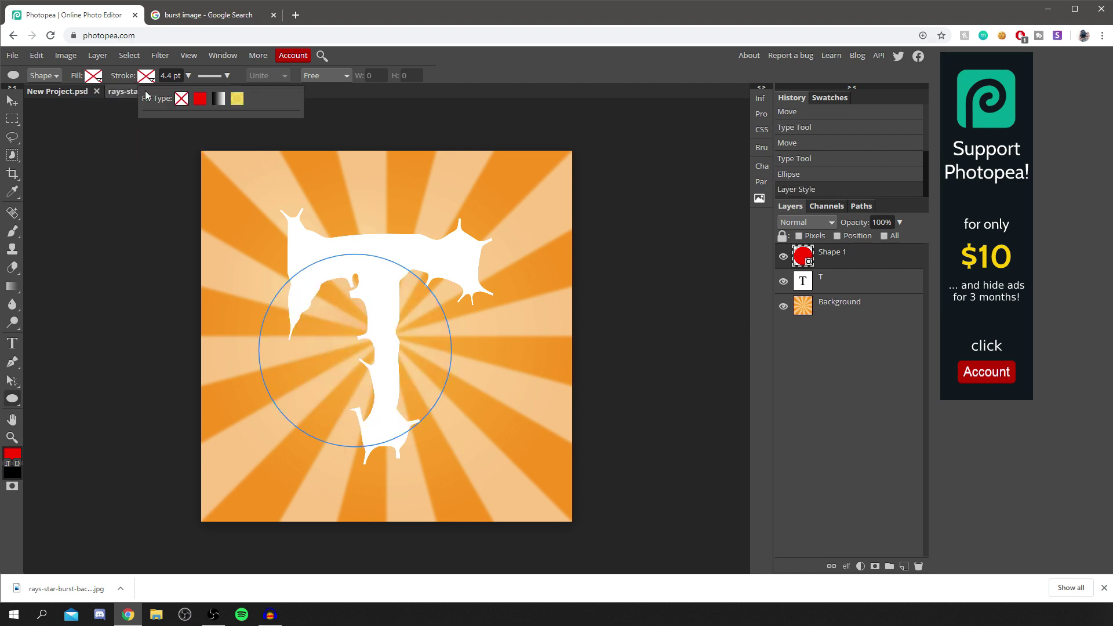
click(197, 101)
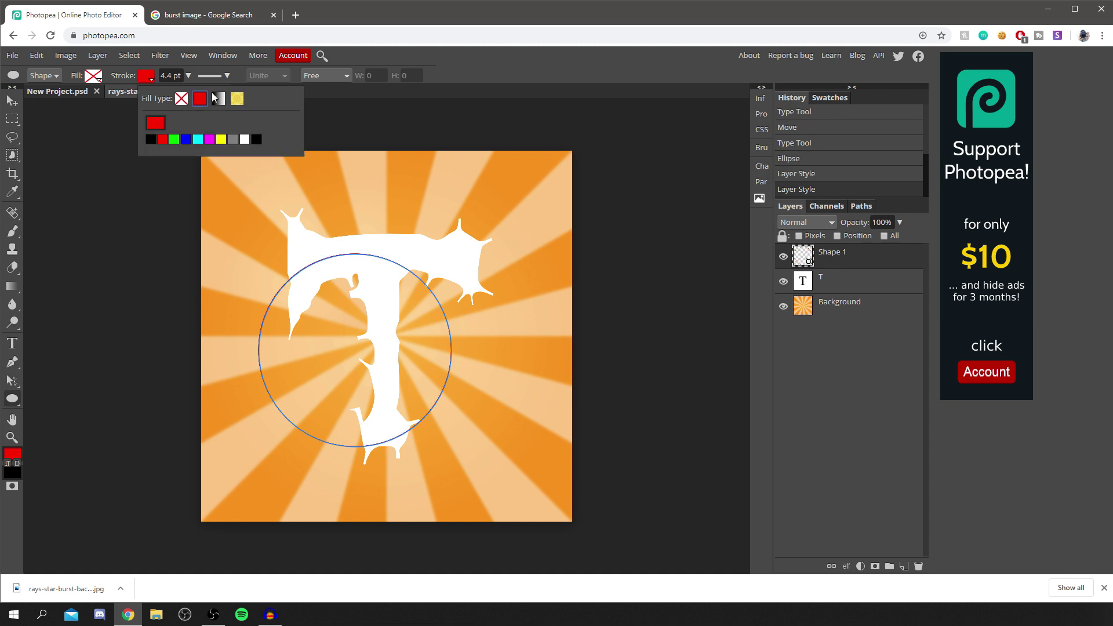
click(188, 75)
mouse_move(172, 89)
mouse_down()
mouse_move(206, 92)
mouse_move(162, 94)
mouse_up()
click(145, 75)
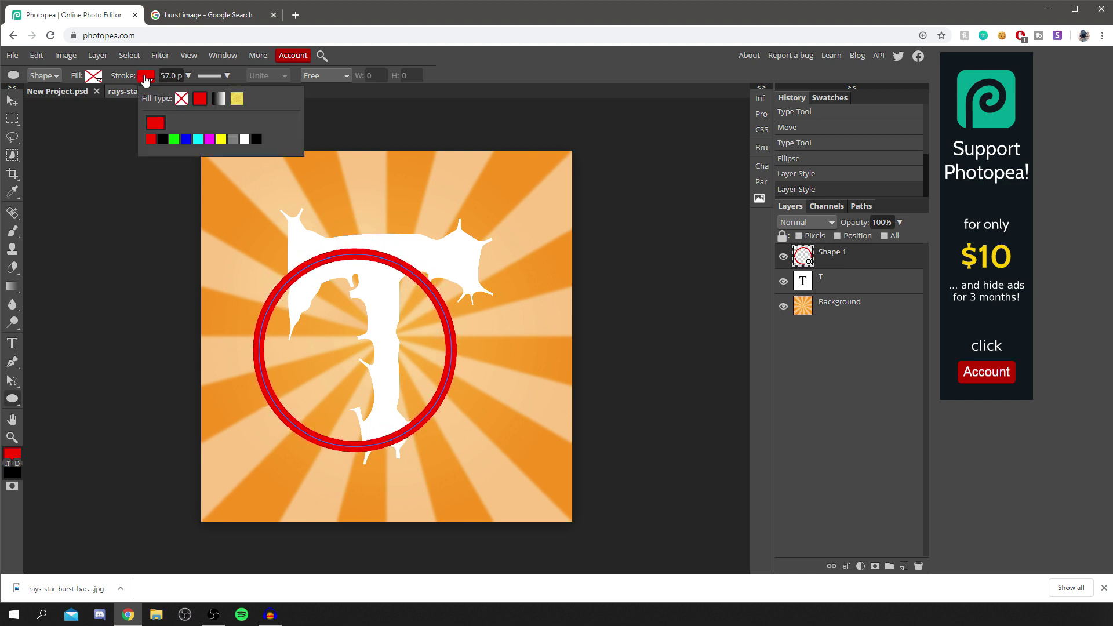
click(255, 139)
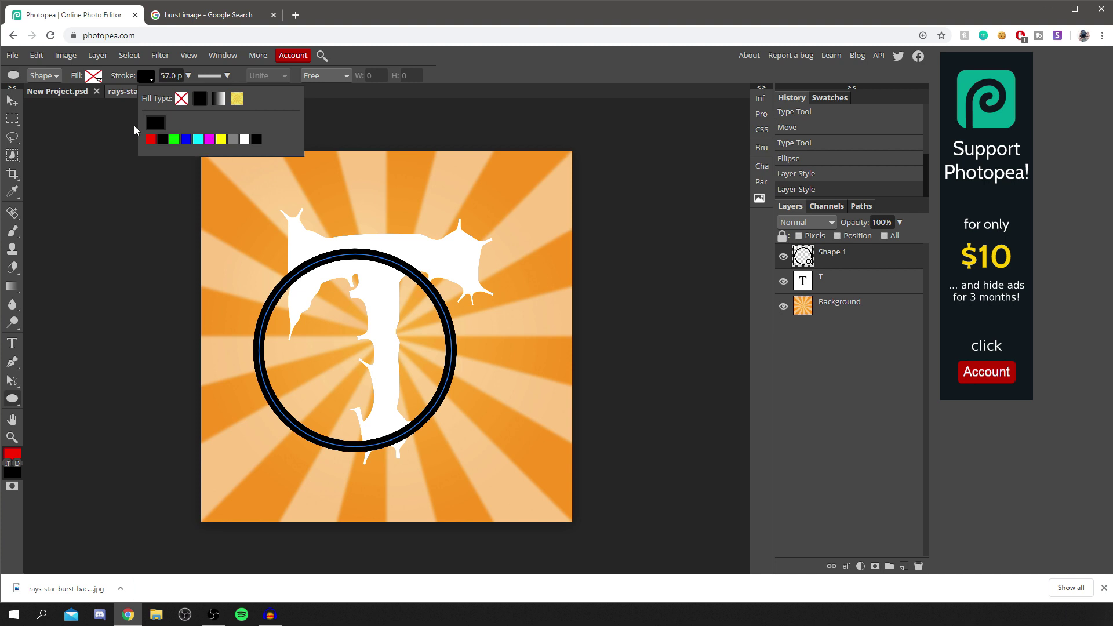
Move the ring up and left, then thicken its stroke toward 150.
click(12, 102)
mouse_move(399, 270)
mouse_down()
mouse_move(378, 239)
mouse_move(434, 270)
mouse_move(408, 242)
mouse_move(421, 252)
mouse_up()
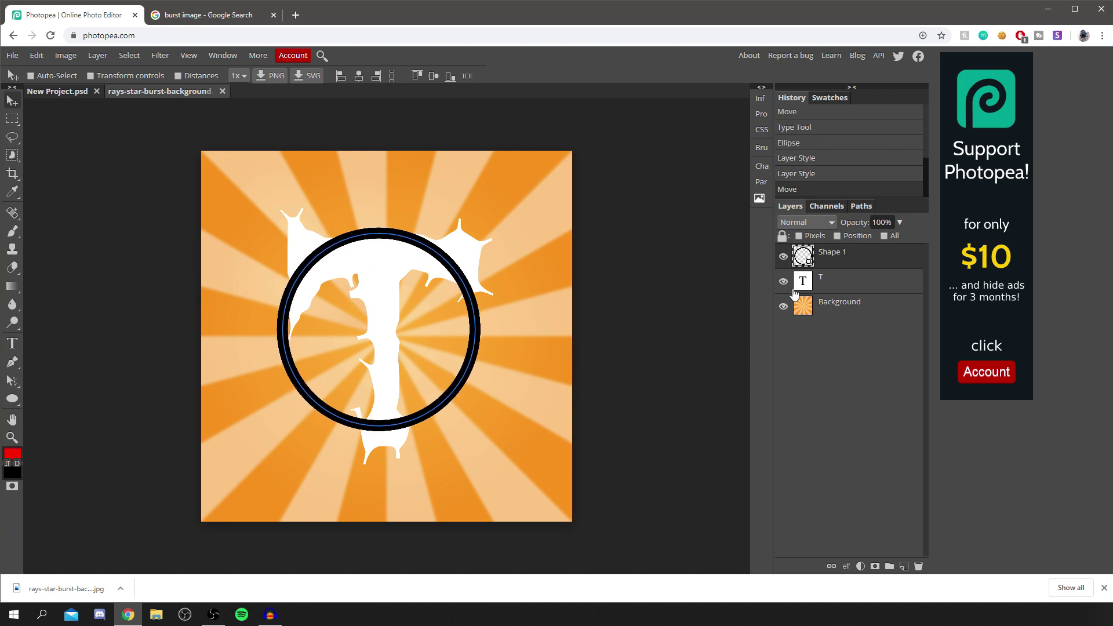
click(12, 398)
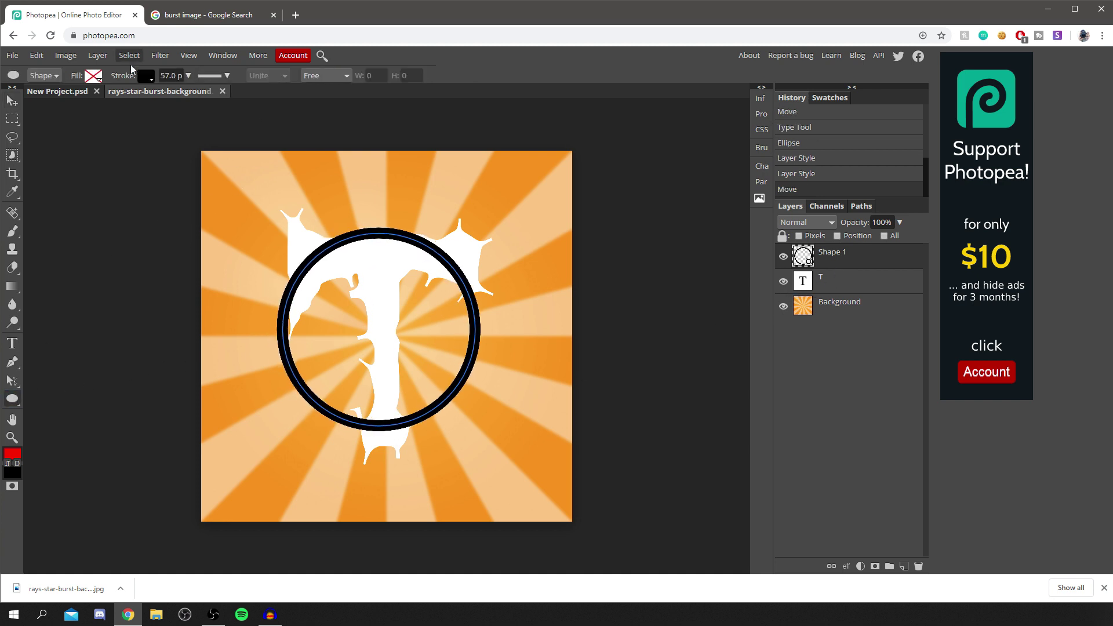
click(188, 76)
drag(187, 91, 186, 93)
Centre the black Shape 1 ring on the T and move Shape 1 below the T layer.
click(12, 100)
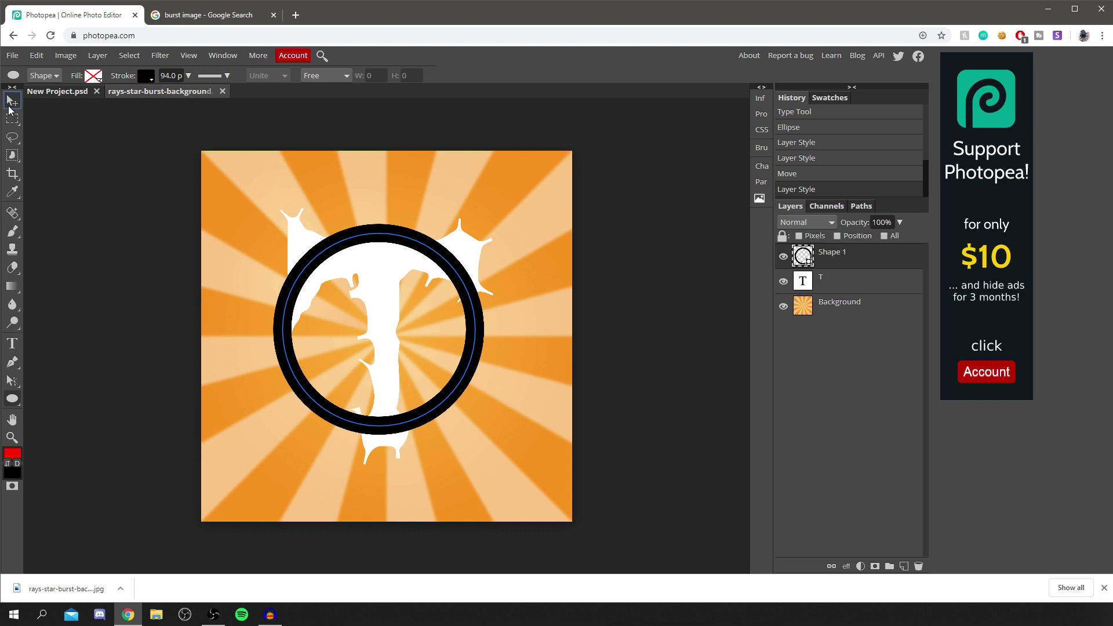
mouse_move(423, 251)
mouse_down()
mouse_move(431, 283)
mouse_move(439, 187)
mouse_move(427, 193)
mouse_move(436, 228)
mouse_move(413, 259)
mouse_move(434, 255)
mouse_up()
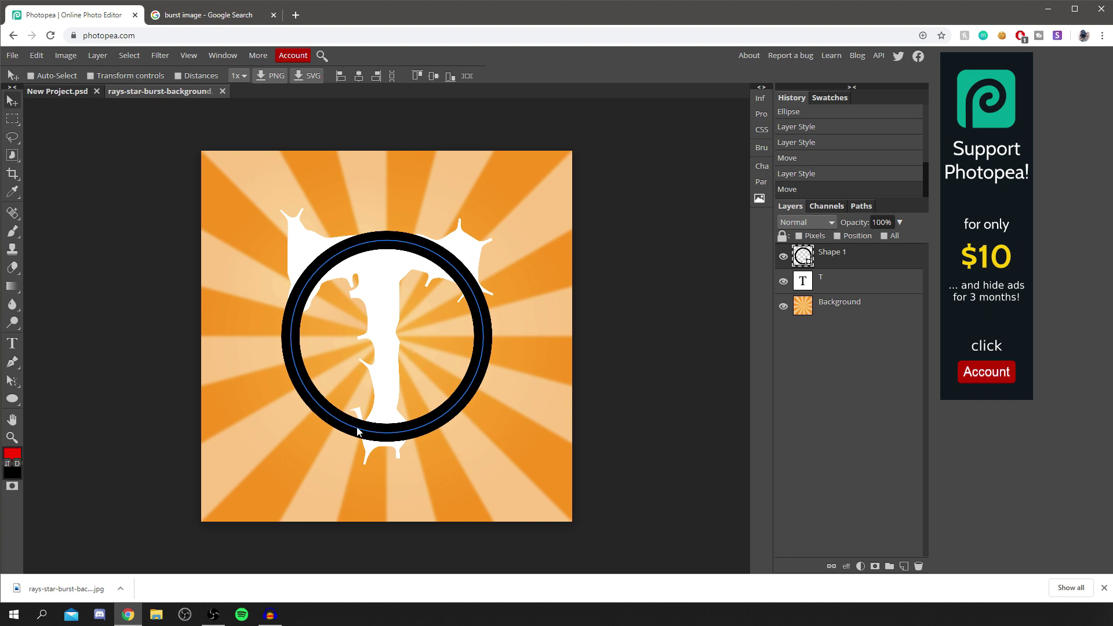
drag(835, 257, 840, 295)
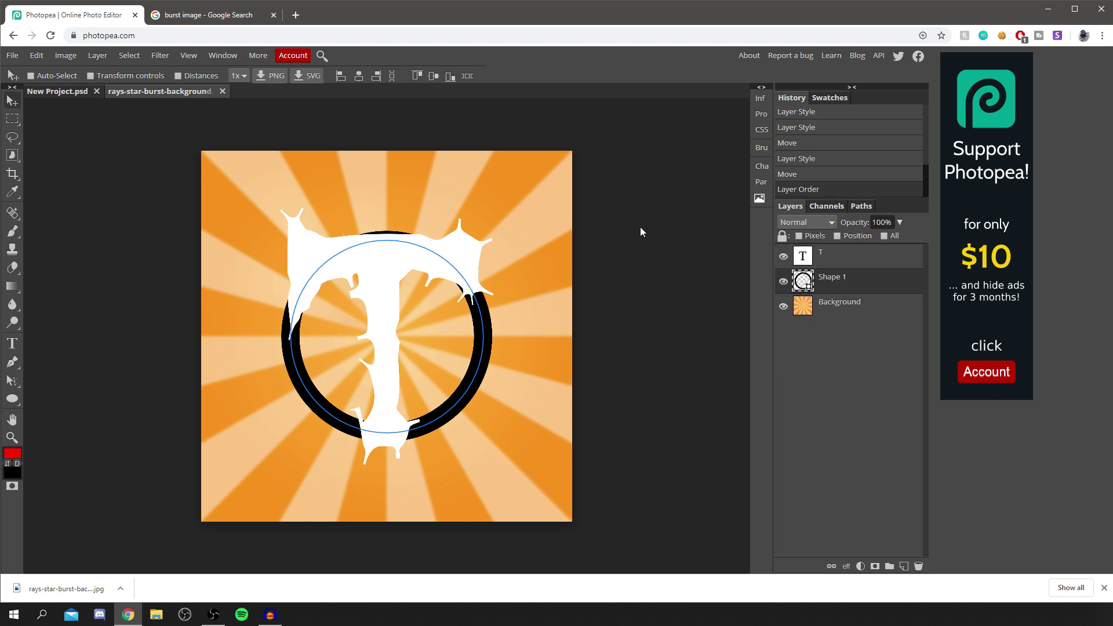
ctrl+click(420, 270)
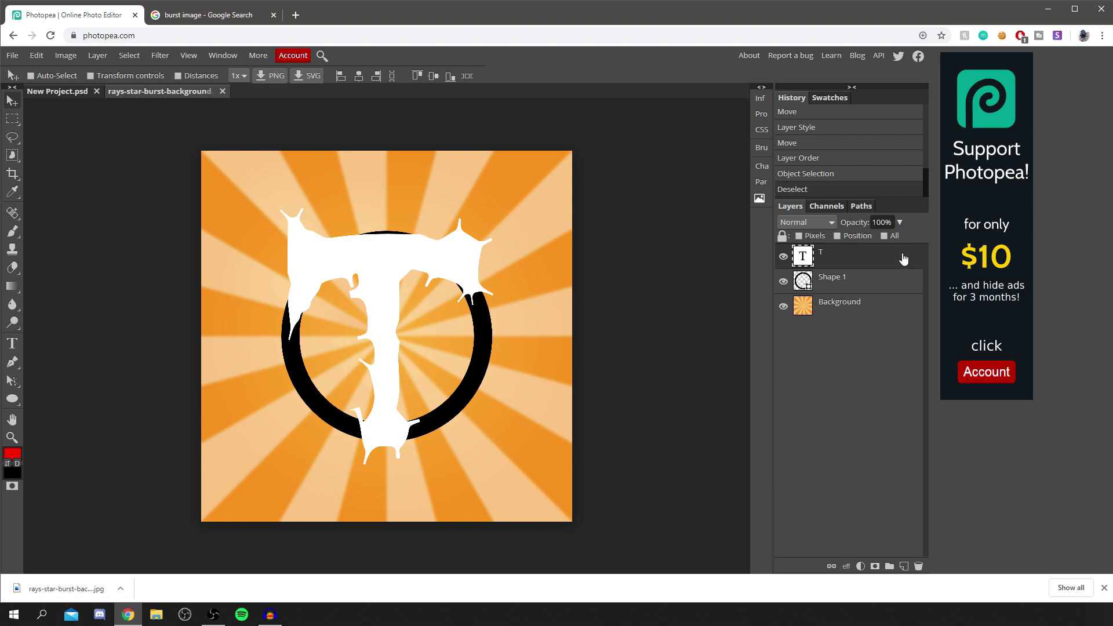
Give the T a drop shadow with full opacity, no offset, and a large soft spread.
right_click(820, 260)
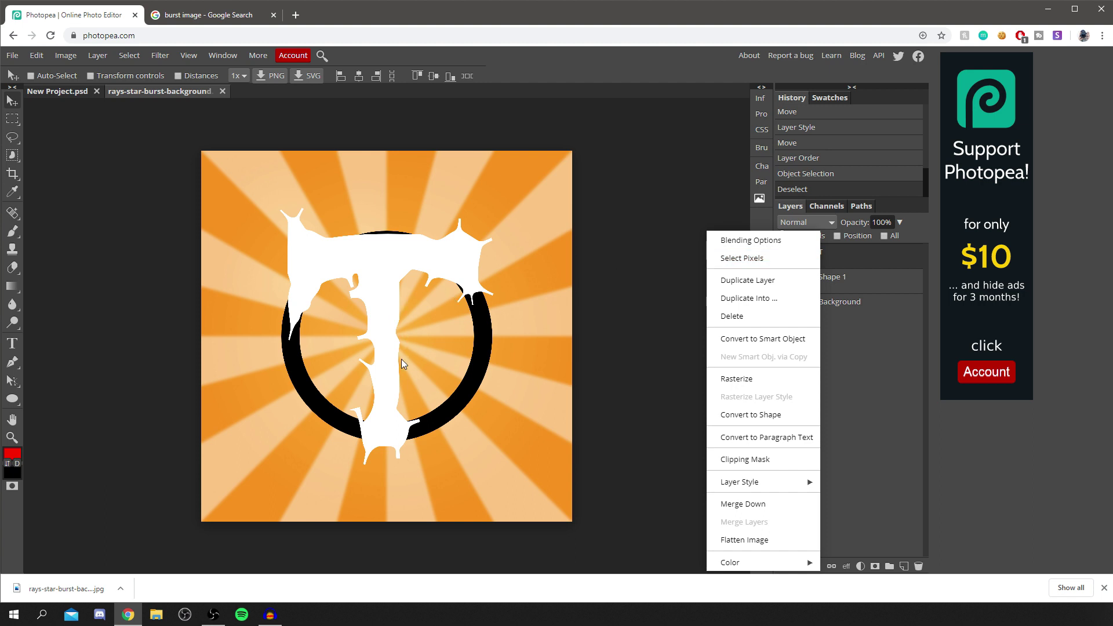
click(776, 244)
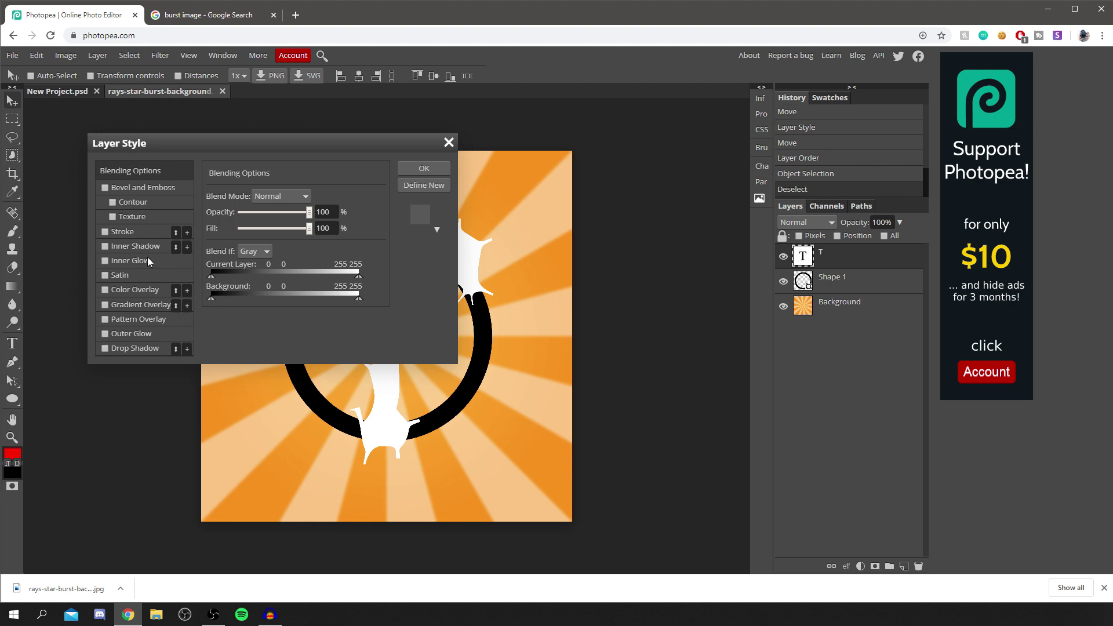
drag(187, 138, 508, 155)
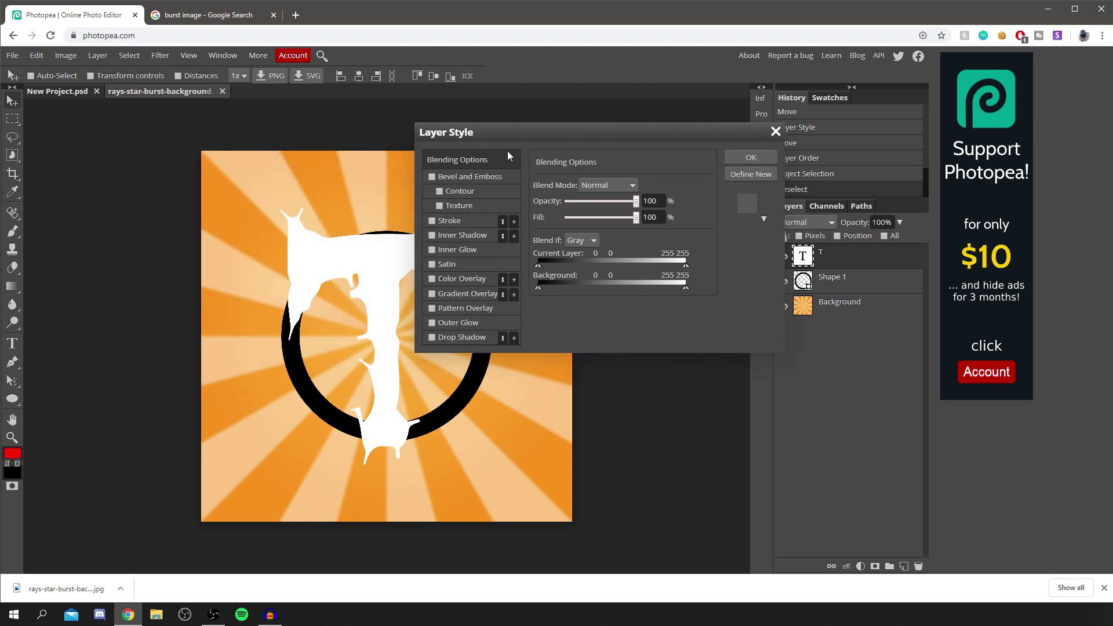
click(431, 336)
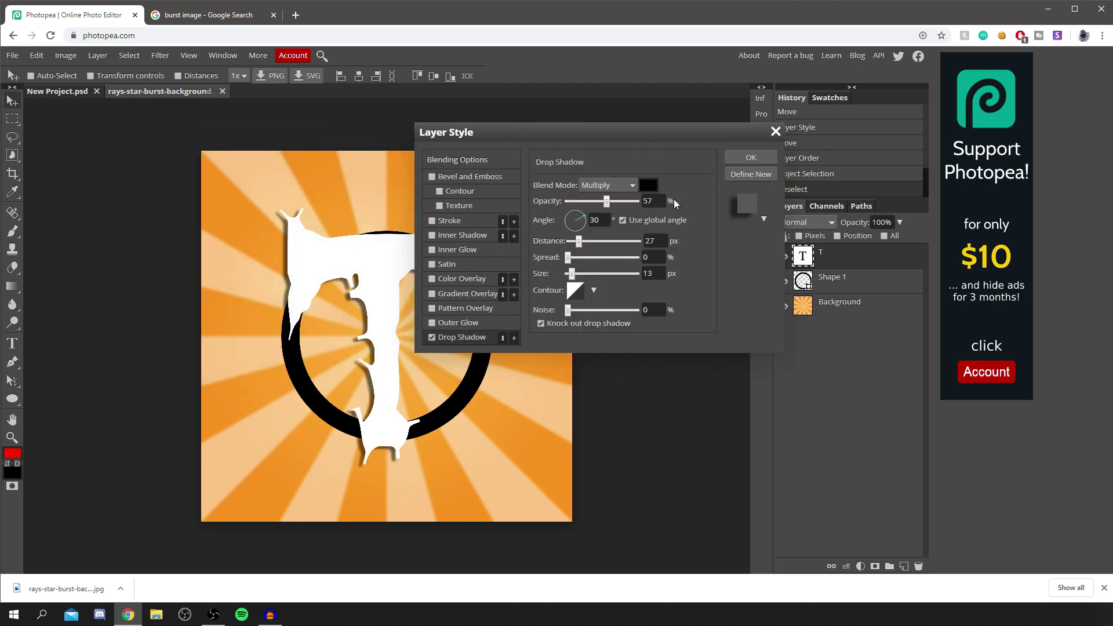
drag(607, 200, 638, 201)
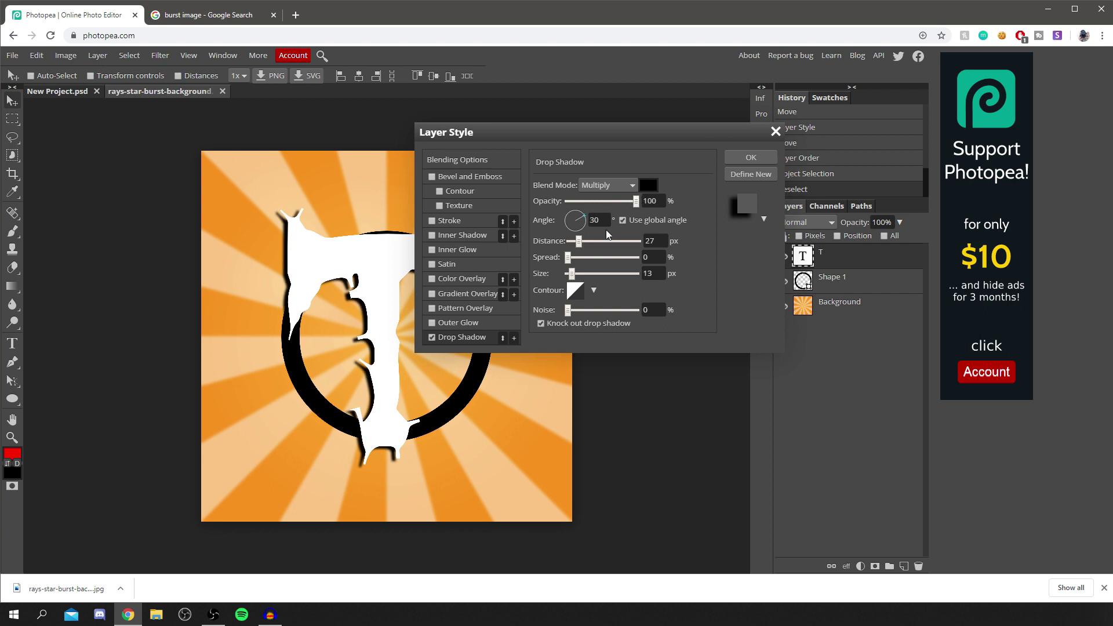
mouse_move(579, 241)
mouse_down()
mouse_move(536, 242)
mouse_move(574, 259)
mouse_up()
drag(571, 273, 603, 273)
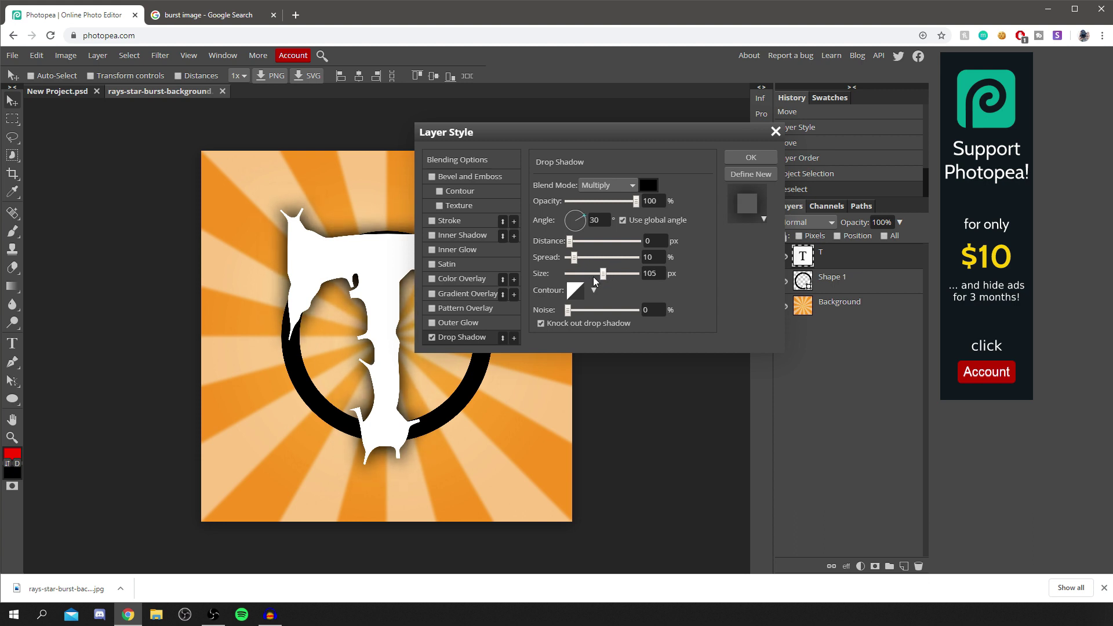
click(592, 277)
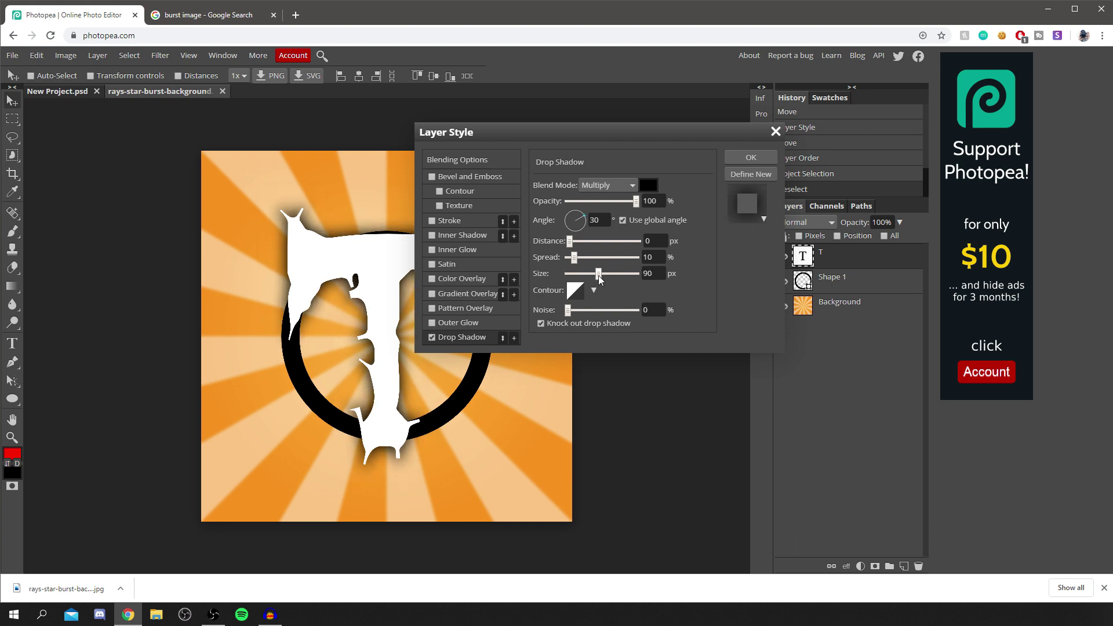
Add a white-to-black Gradient Overlay, trying lower drop shadow opacities before restoring 100%.
click(432, 295)
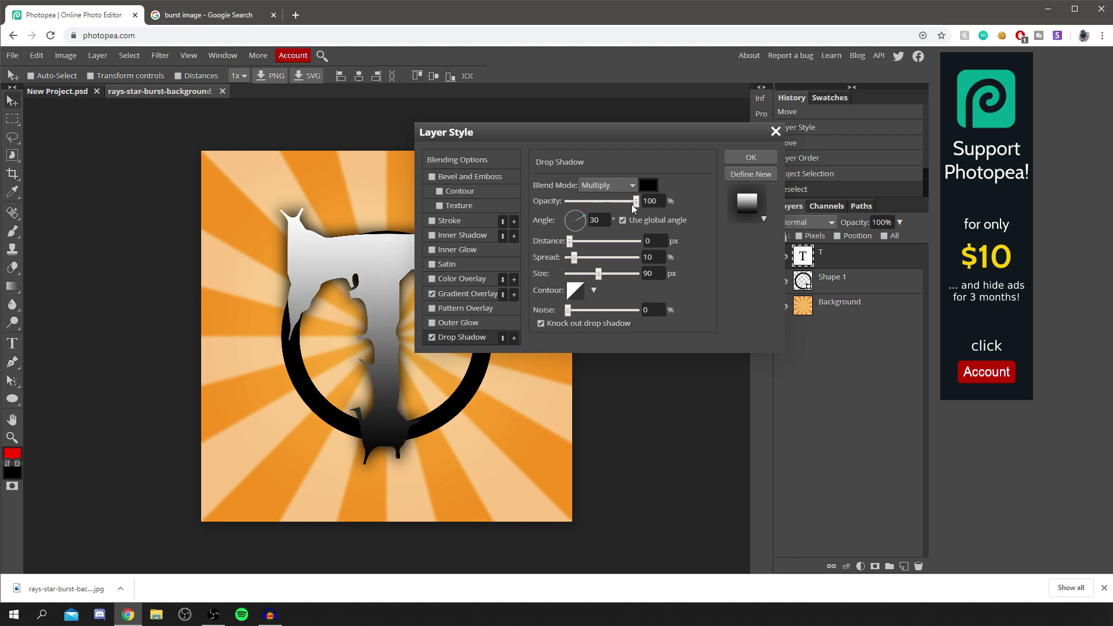
drag(622, 201, 619, 202)
click(595, 207)
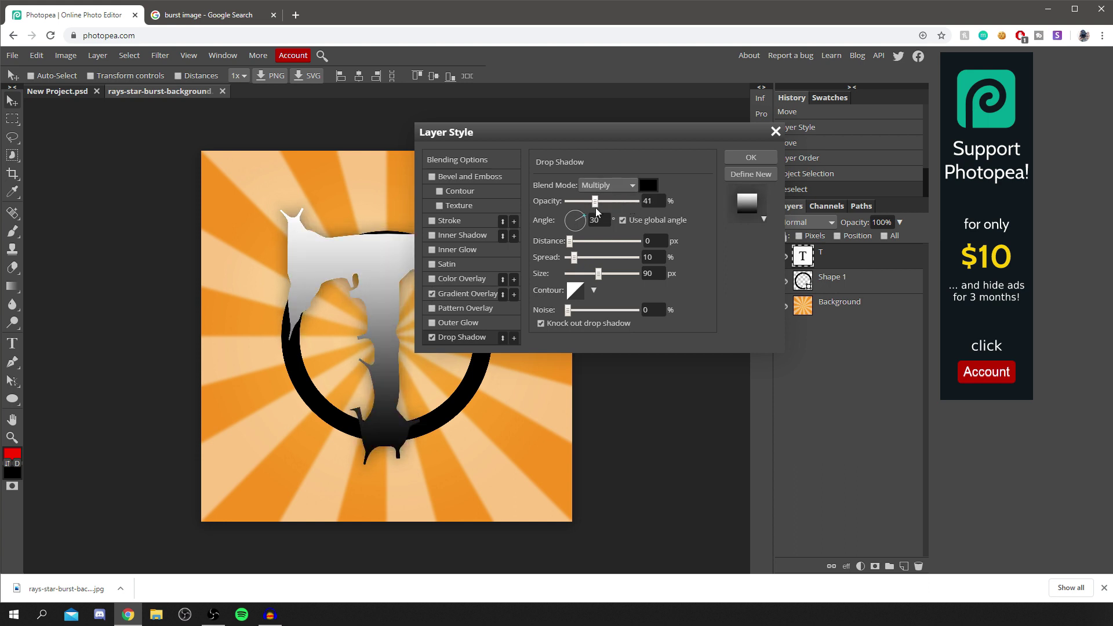
click(579, 208)
click(636, 204)
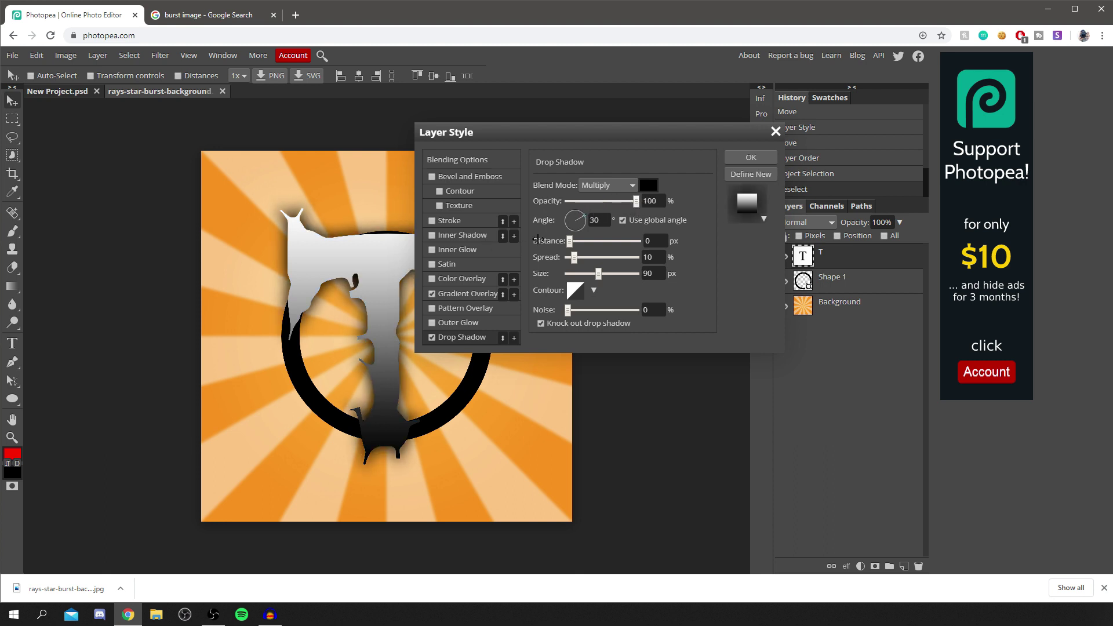
click(465, 295)
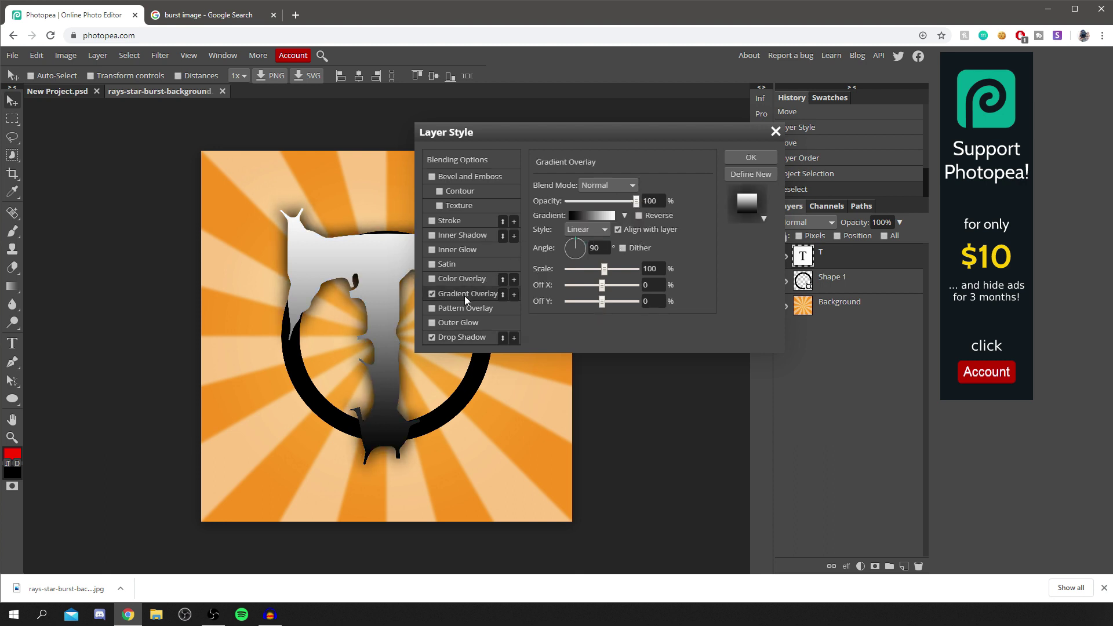
Lower the T's Gradient Overlay opacity, add a 100% opacity 73 px Inner Glow, and apply.
click(624, 202)
drag(621, 204, 597, 207)
click(438, 251)
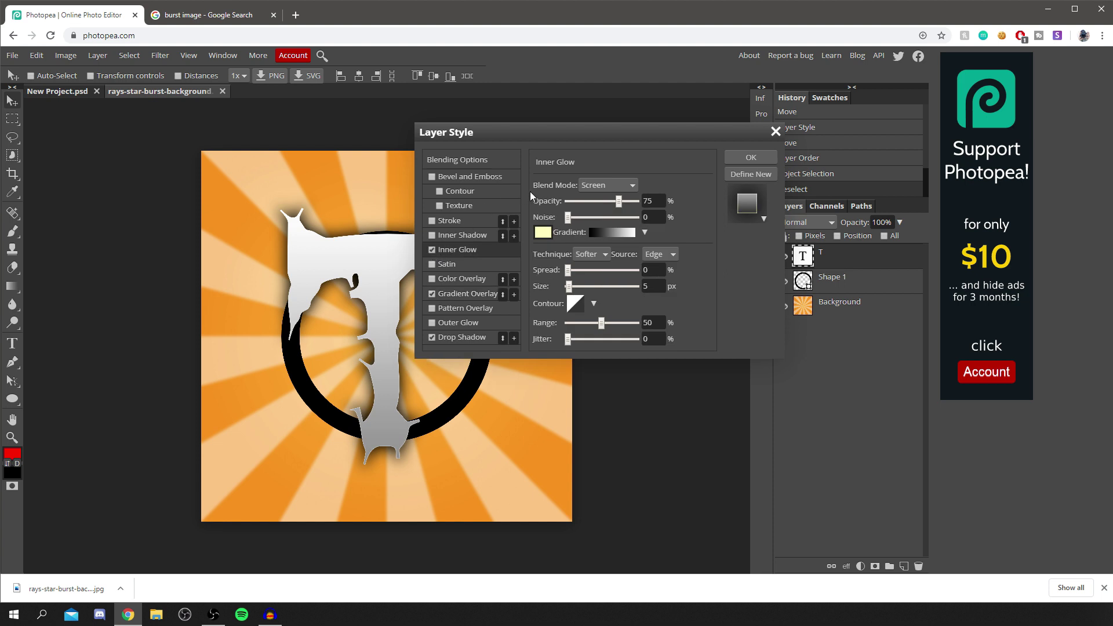
drag(616, 200, 636, 200)
drag(569, 288, 592, 286)
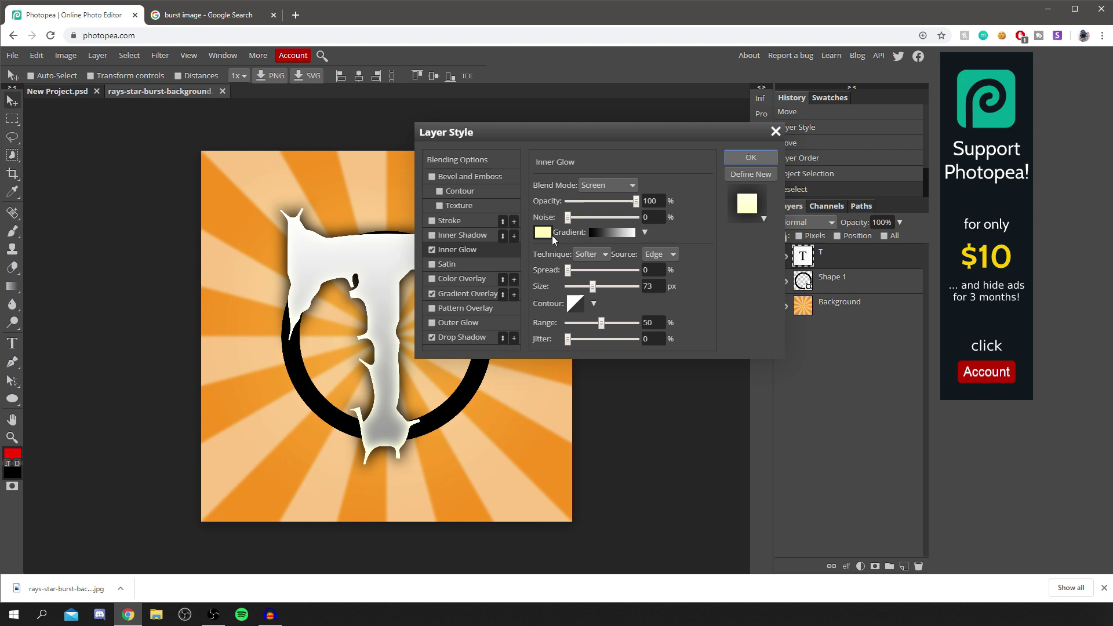
click(750, 158)
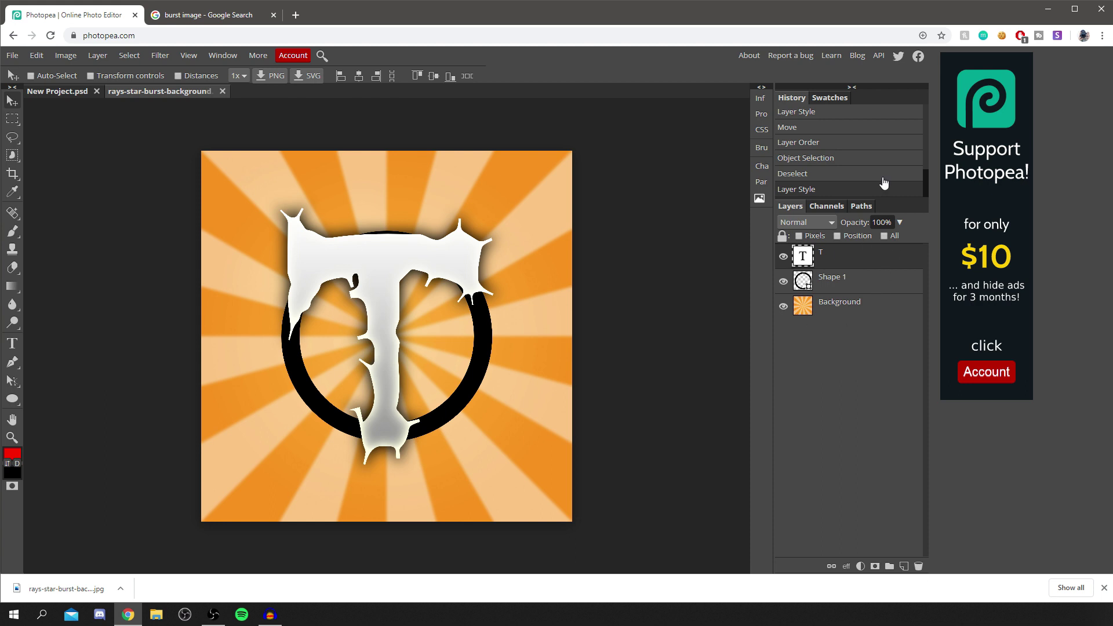
Open Shape 1's Blending Options and enable Drop Shadow and Color Overlay on the ring.
click(850, 287)
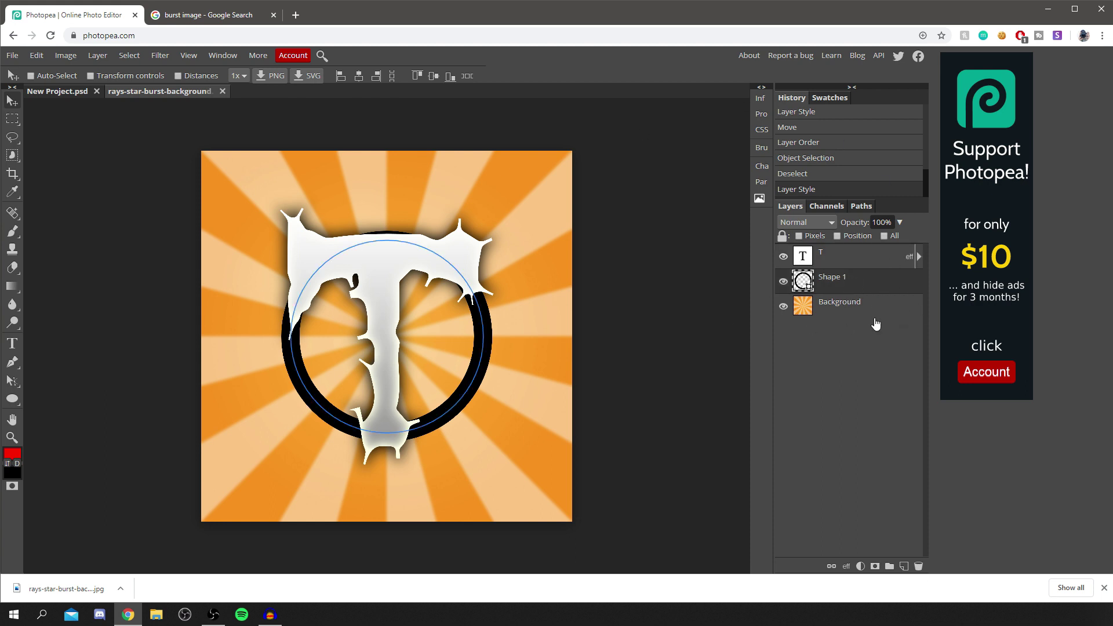
right_click(853, 283)
click(801, 240)
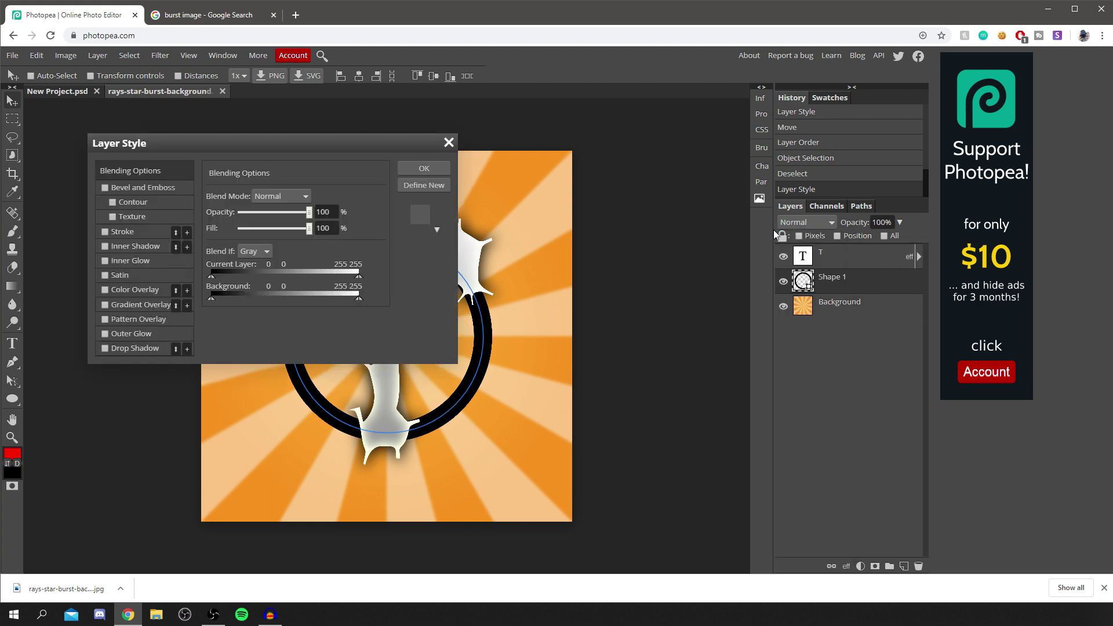
drag(293, 144, 937, 132)
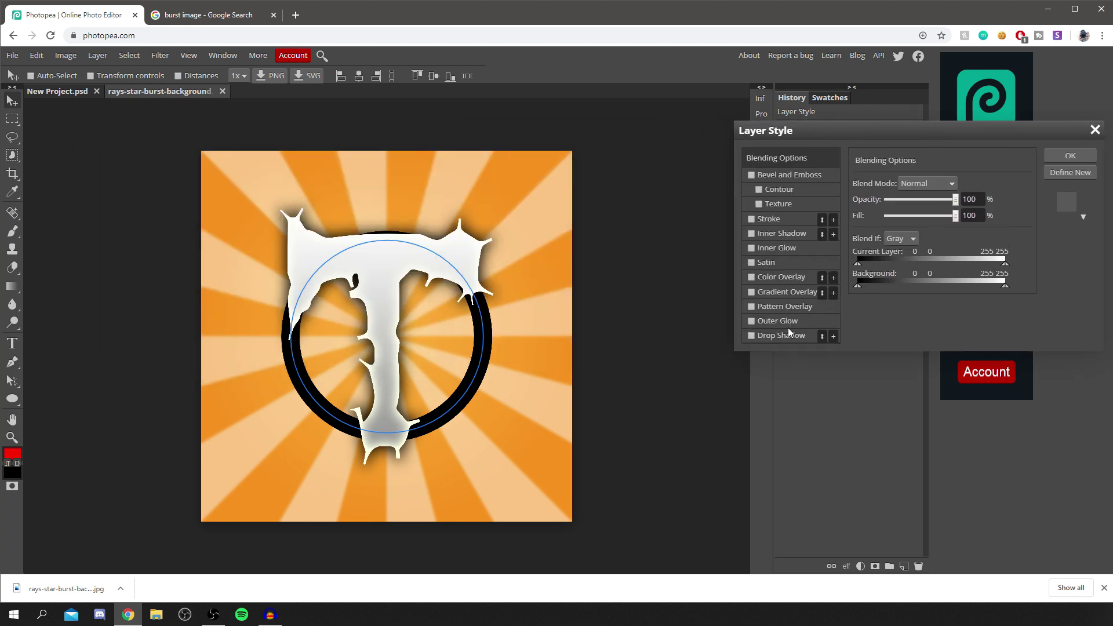
click(751, 336)
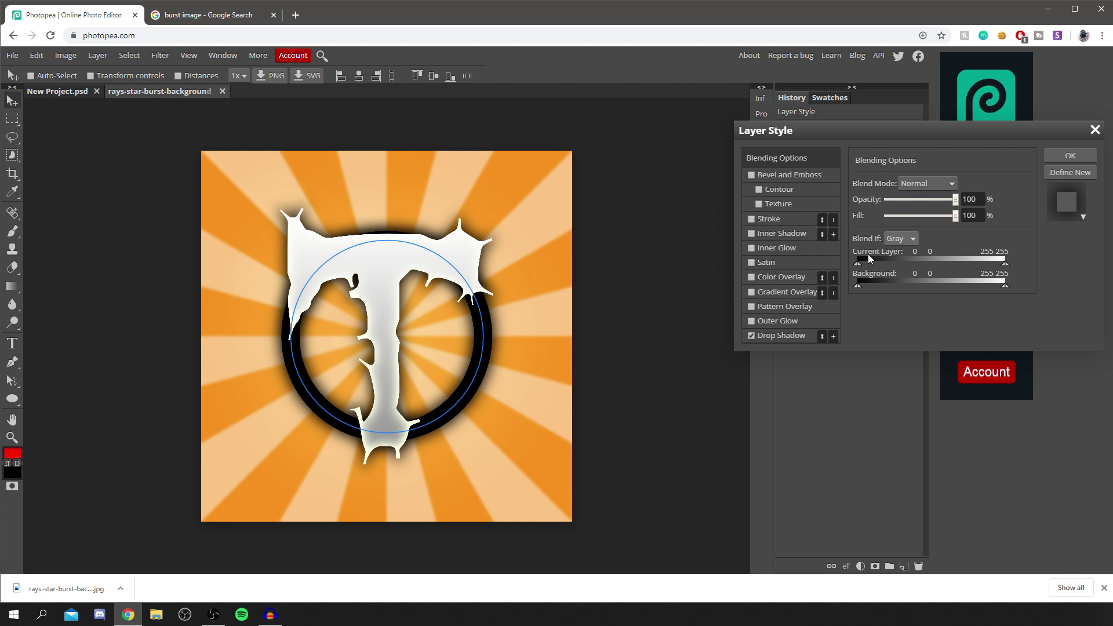
click(775, 336)
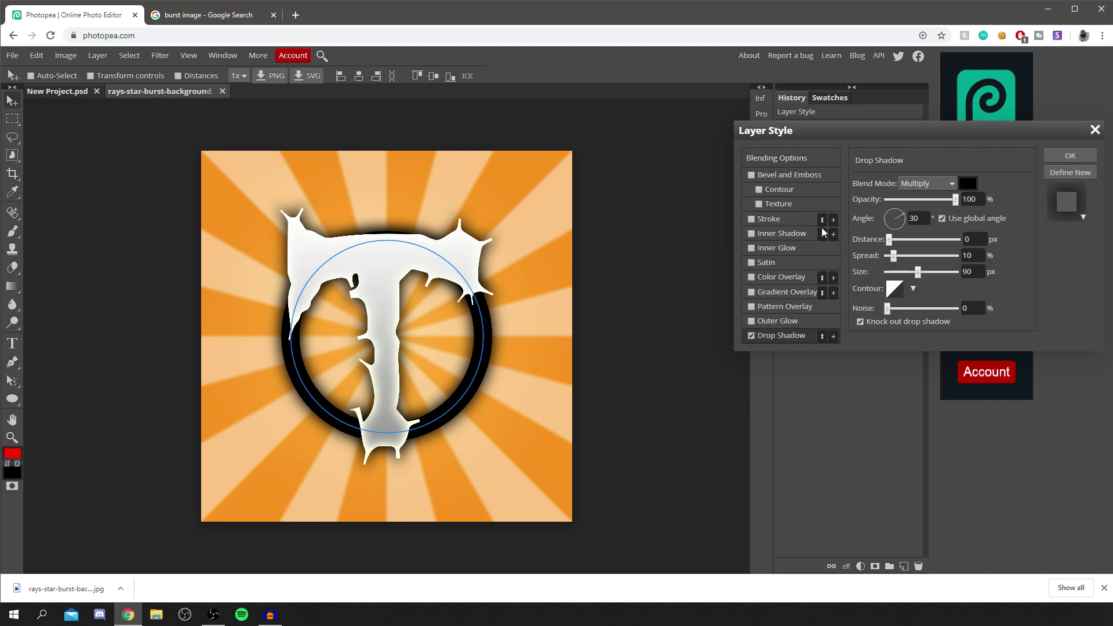
click(751, 277)
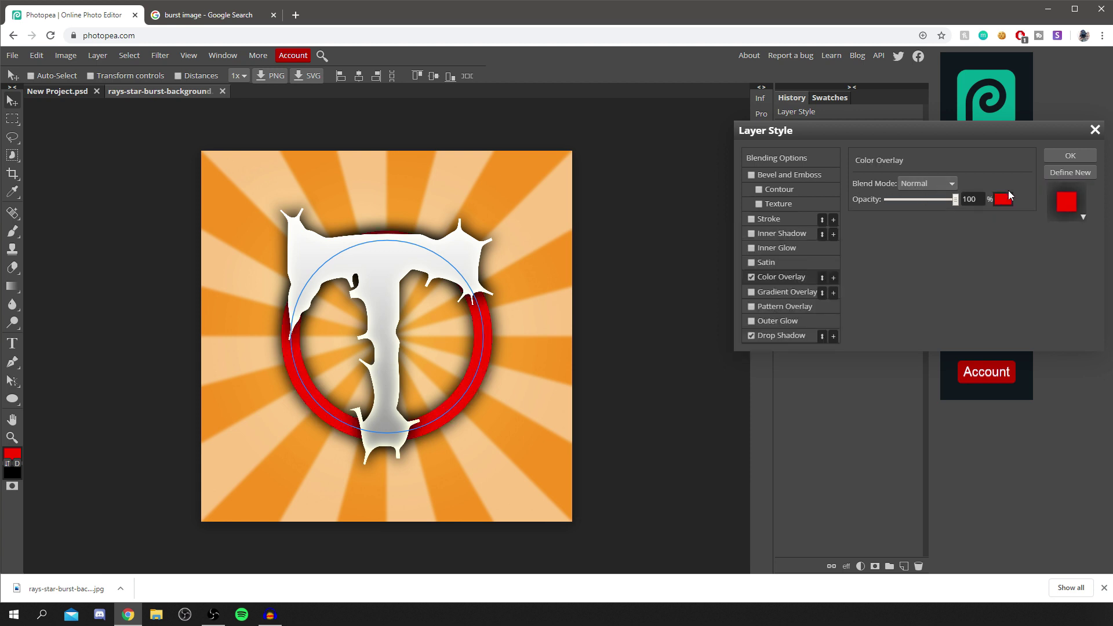
Set the ring's Color Overlay to bright yellow ffeb00 and apply the layer style.
click(1006, 200)
click(107, 189)
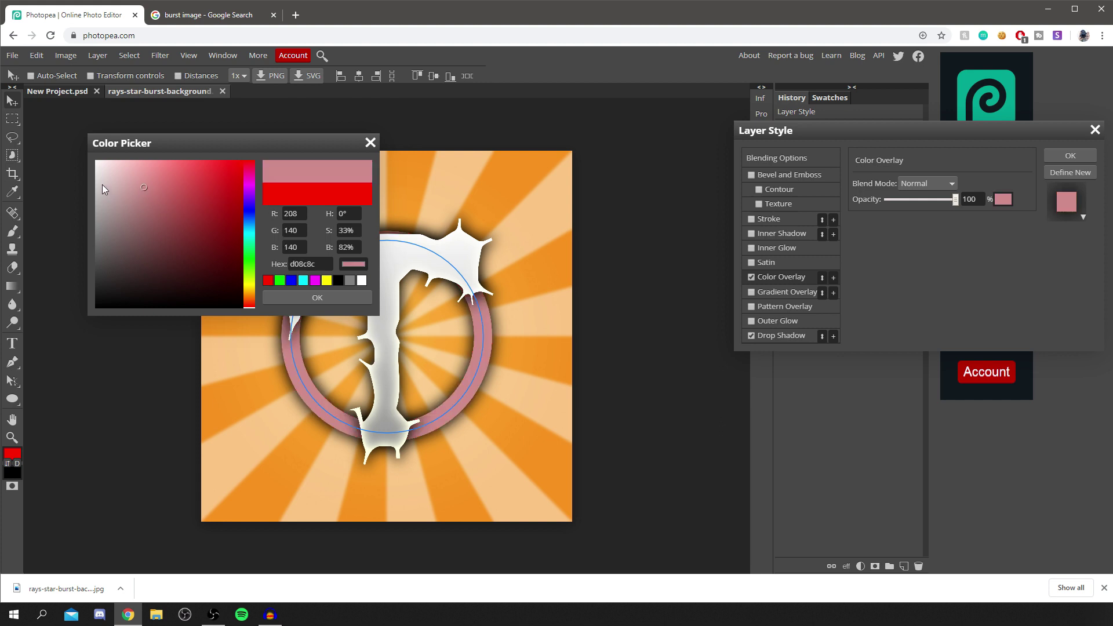
mouse_move(95, 191)
mouse_down()
mouse_move(84, 225)
mouse_move(118, 219)
mouse_up()
click(247, 278)
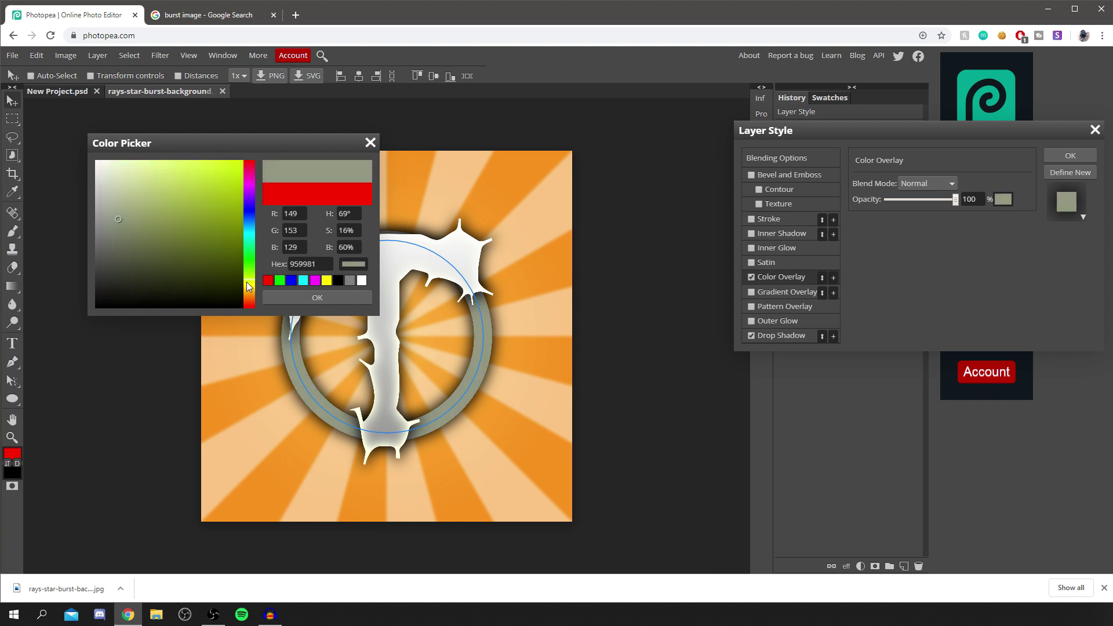
drag(219, 184, 257, 143)
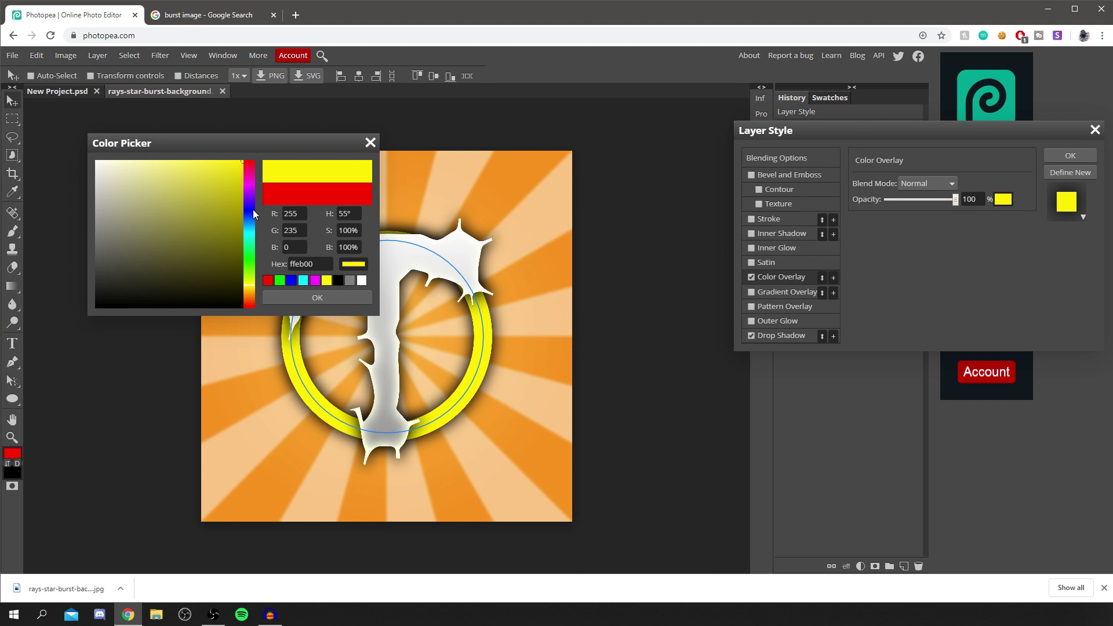
click(320, 299)
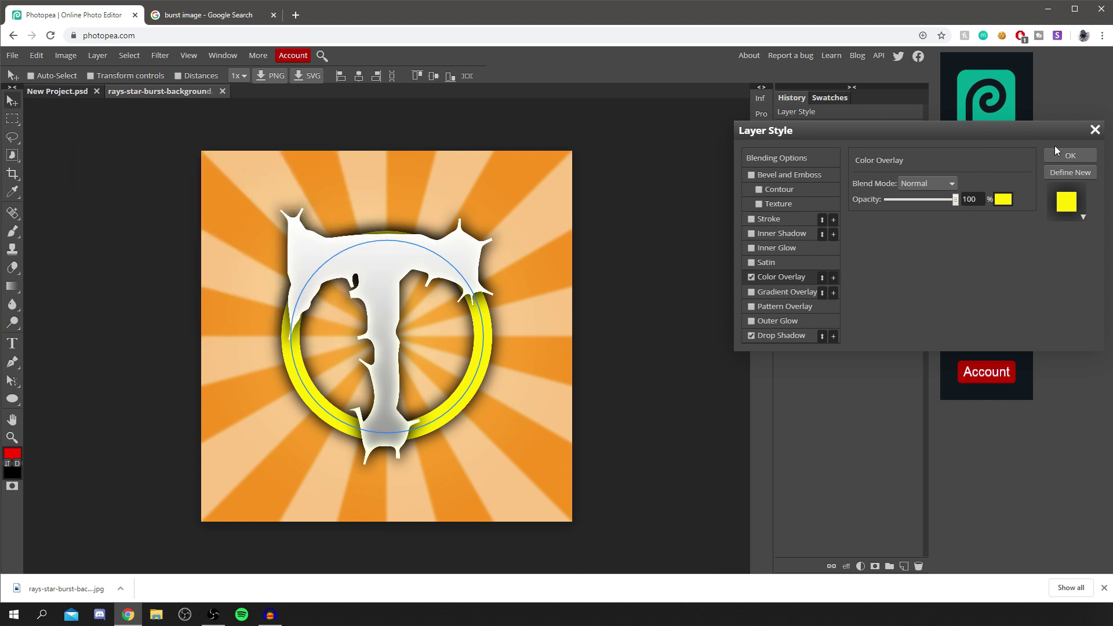
click(1069, 155)
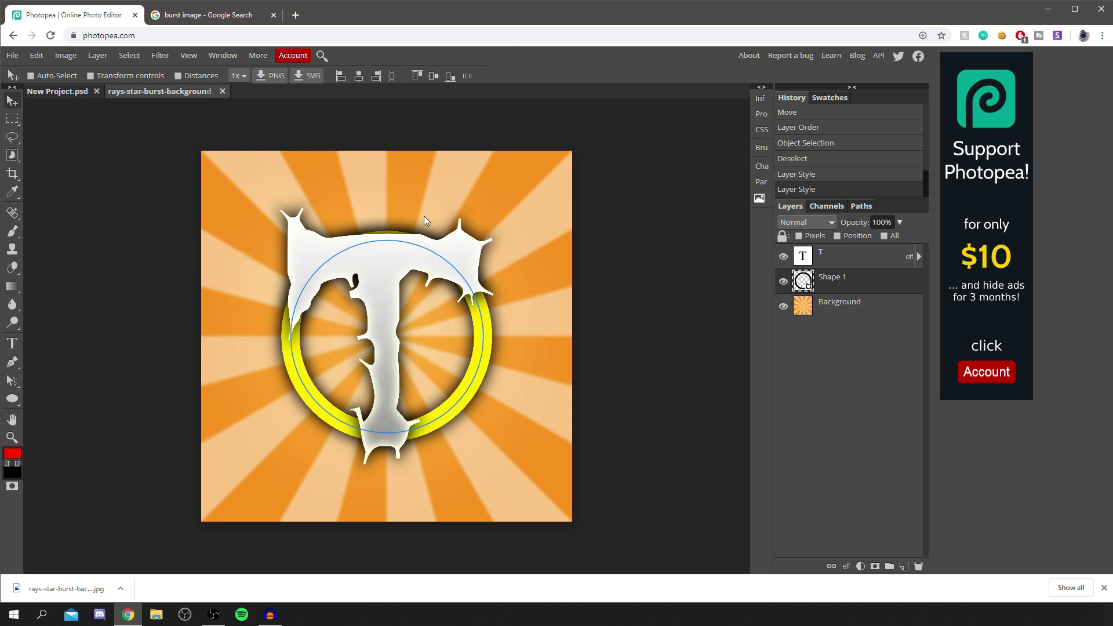
Export the design as a 1920×1920 JPG at 88% quality and open the downloaded file.
click(7, 55)
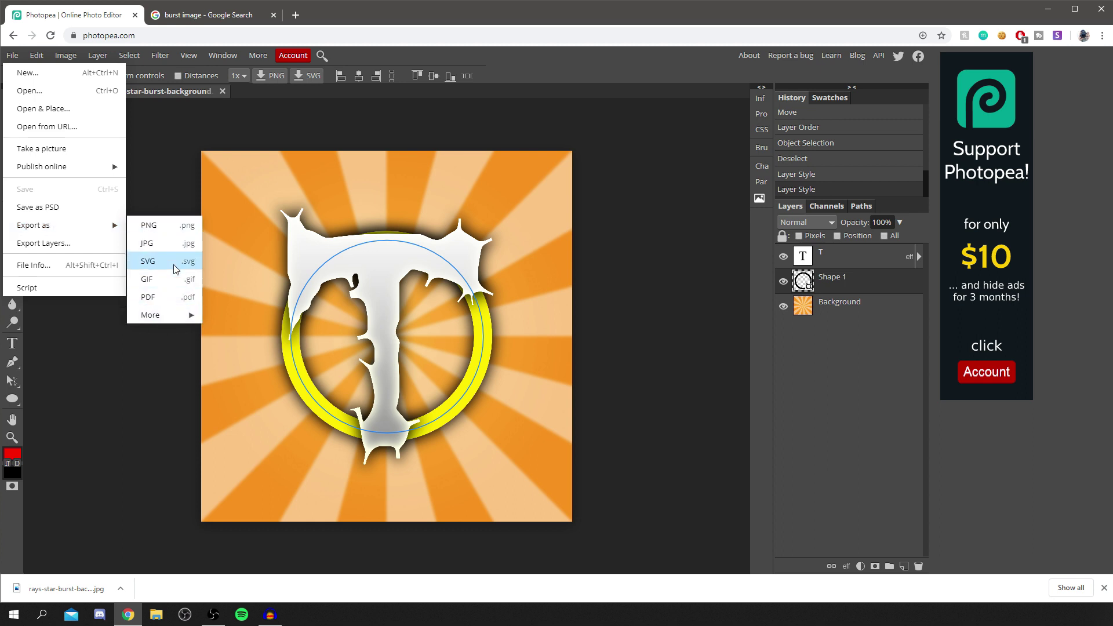
click(165, 246)
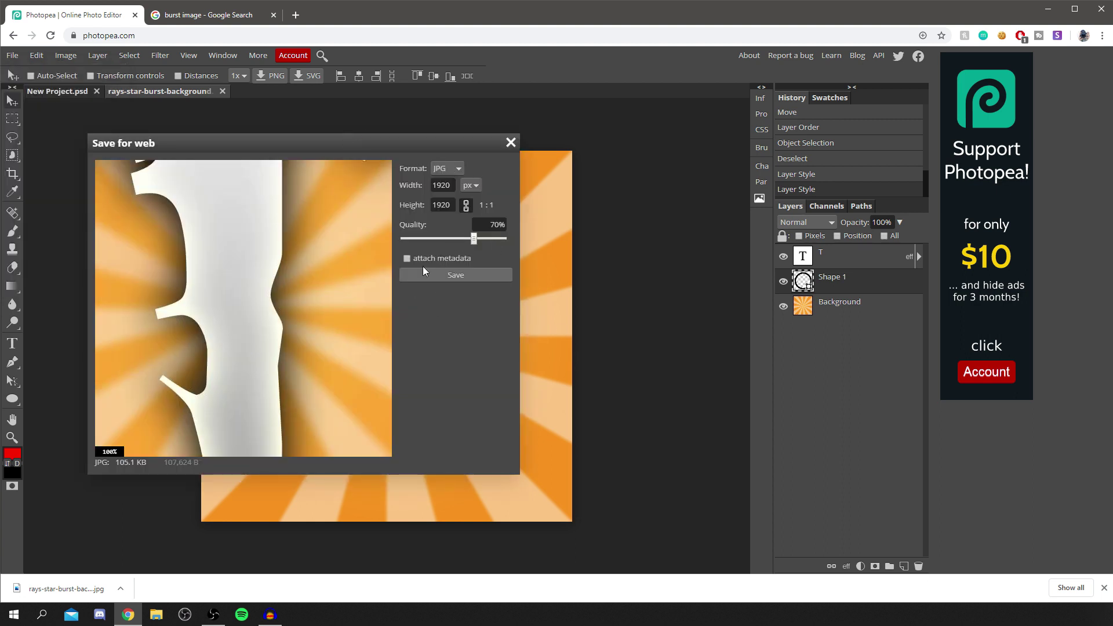
drag(481, 241, 499, 264)
click(471, 276)
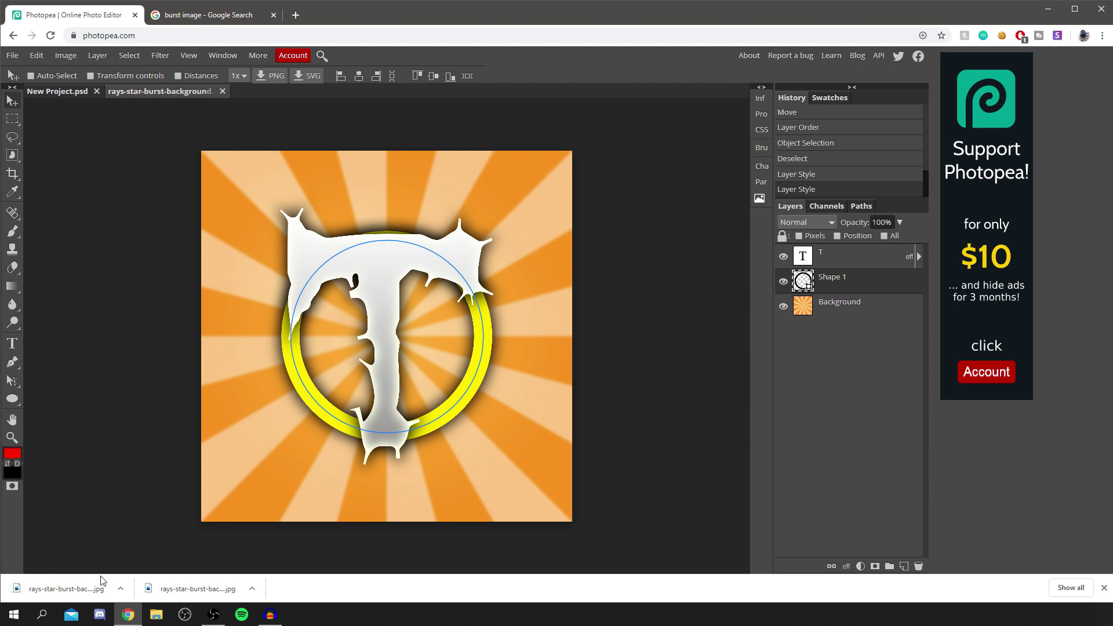
click(86, 586)
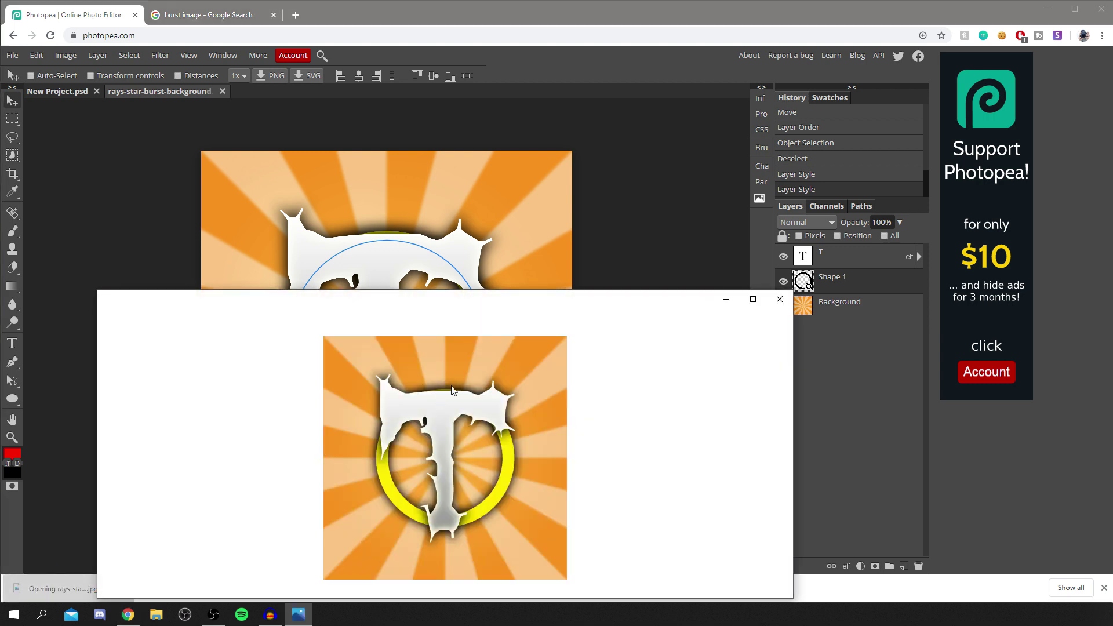
Reposition the Photos viewer to inspect the exported JPG, then close it.
drag(487, 320, 506, 200)
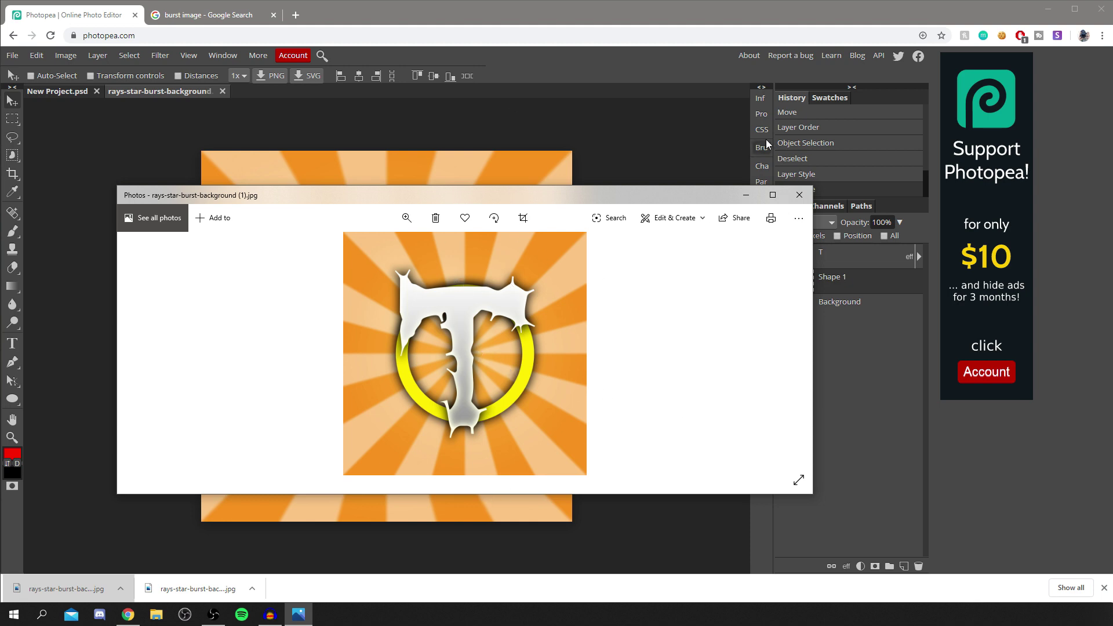
click(802, 195)
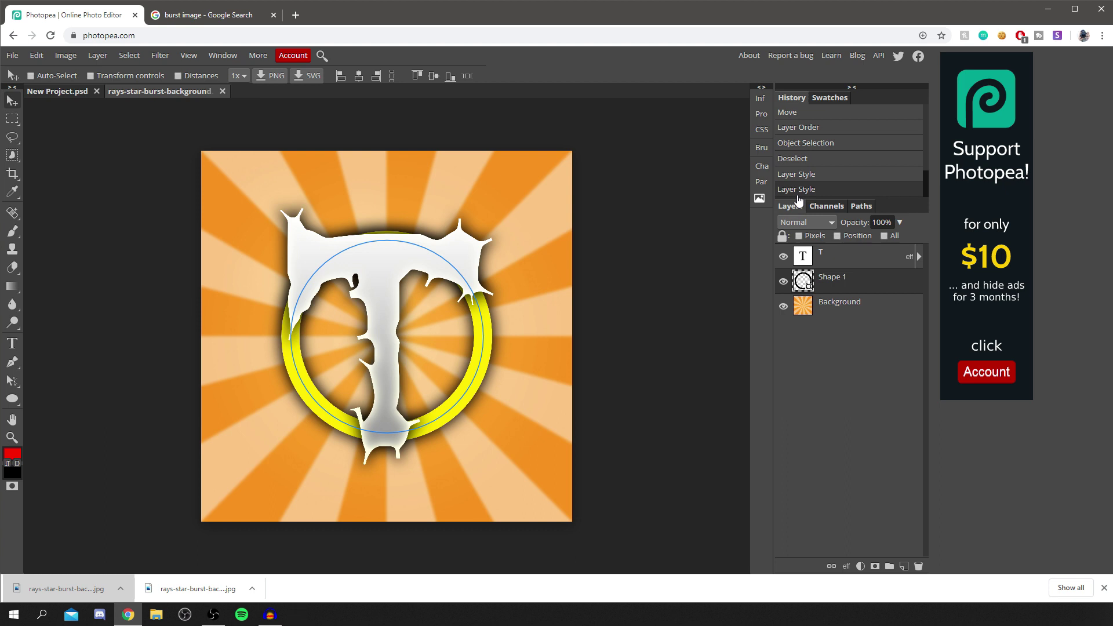